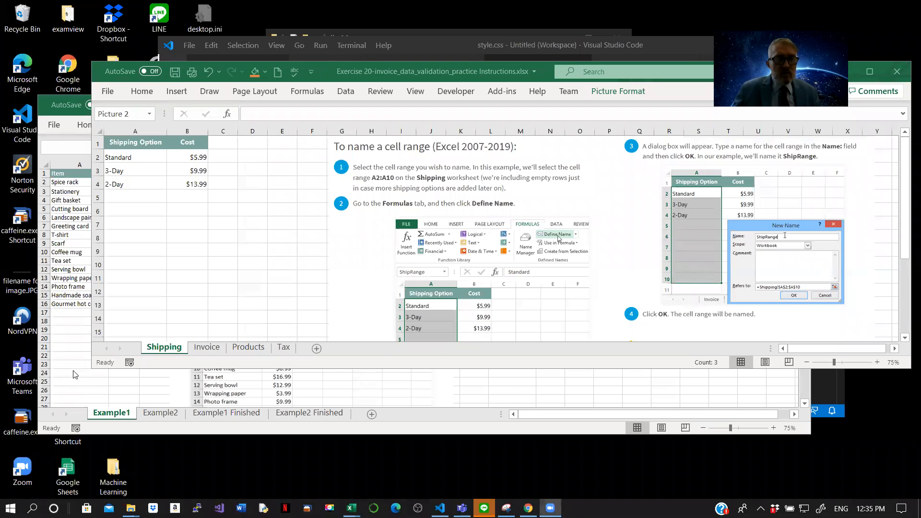
- Switch to the Exercise 19 VLOOKUP practice workbook and clear the old price formula in P4 and item key in O4
left_click(154, 386)
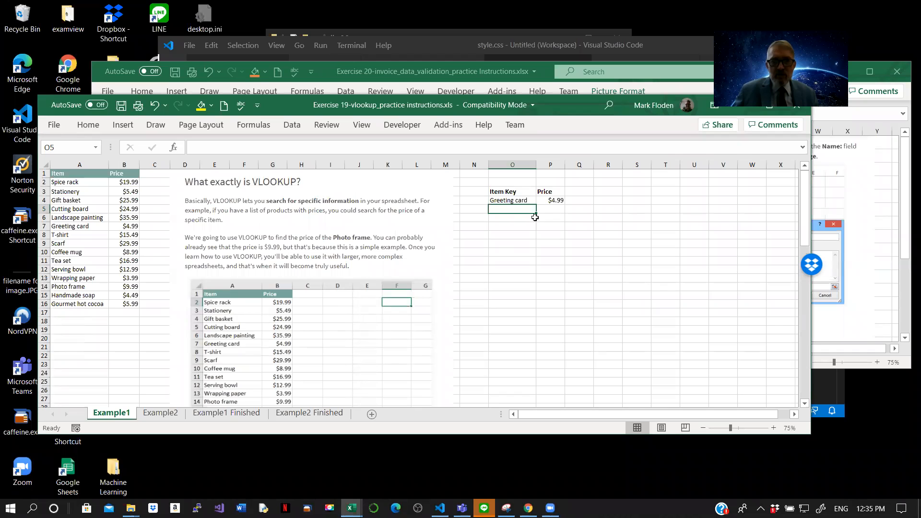
left_click(553, 200)
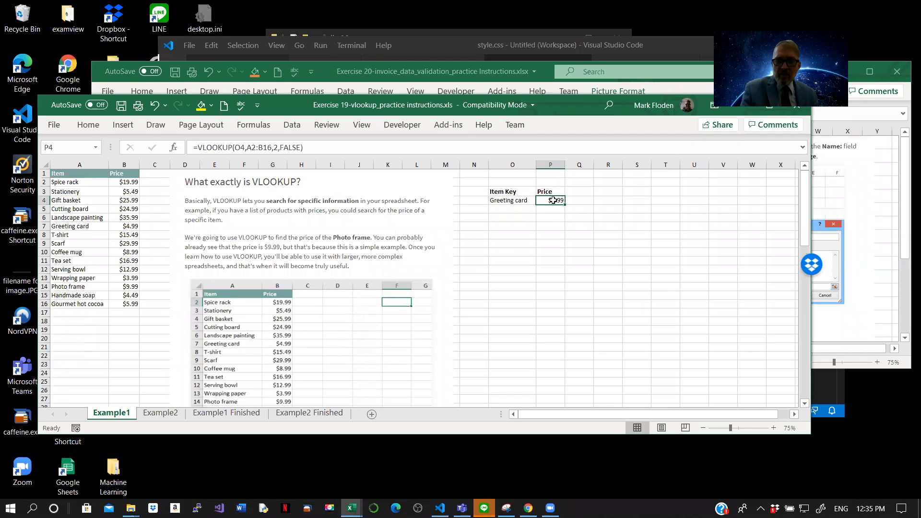
key("Delete")
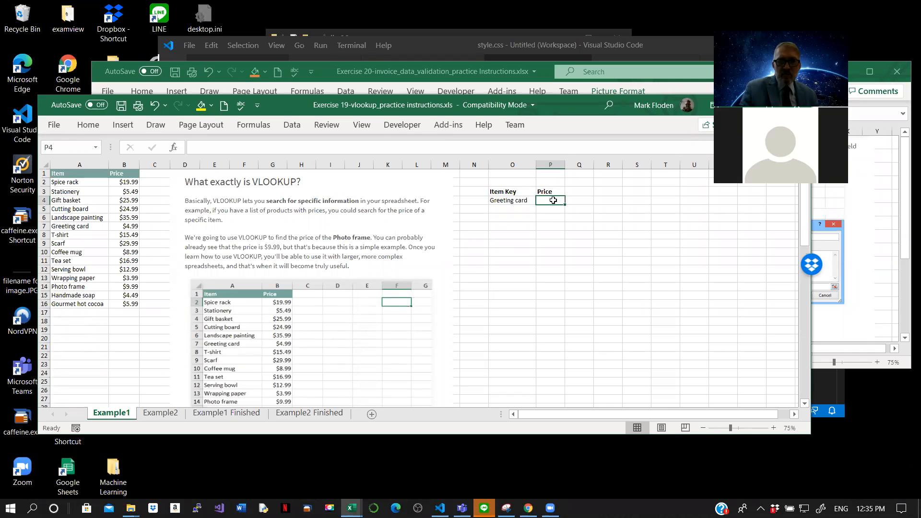
left_click(509, 200)
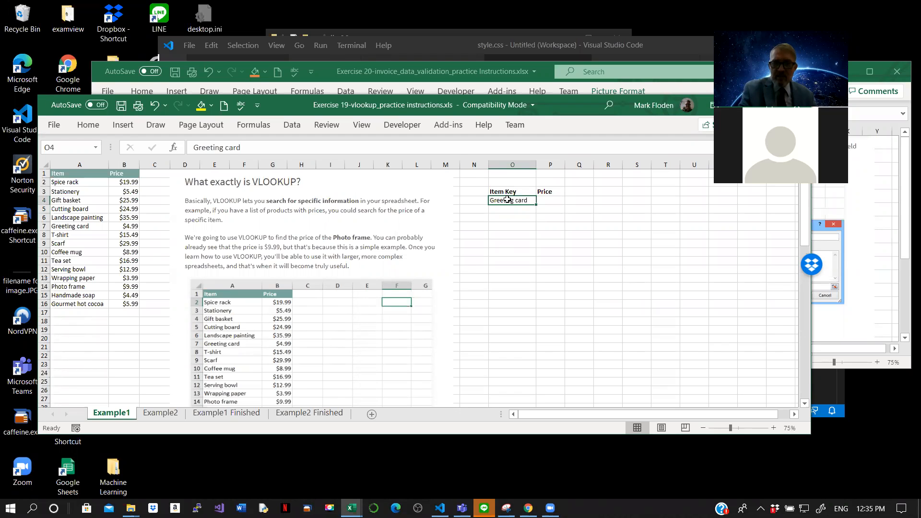
key("Delete")
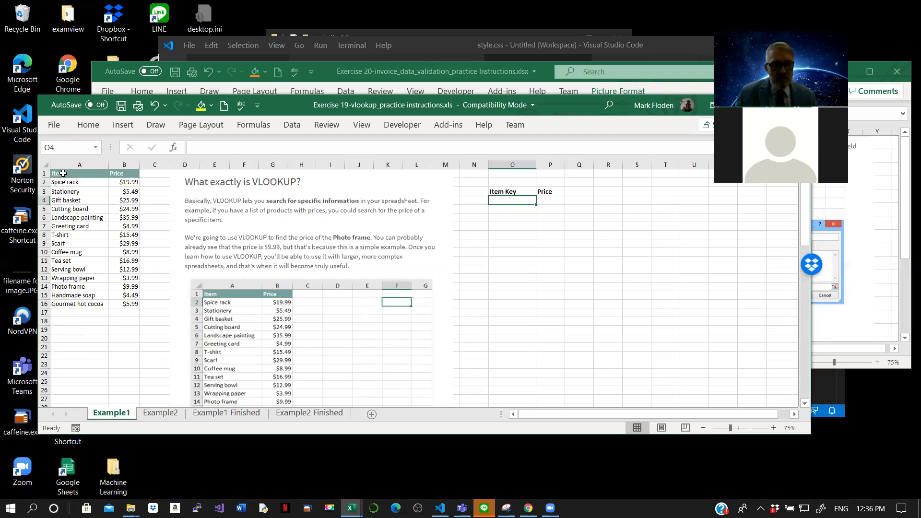
- Examine the item and price table in A2:B16 and the Item Key and Price lookup cells in O3:P4
left_click_drag(61, 183, 123, 304)
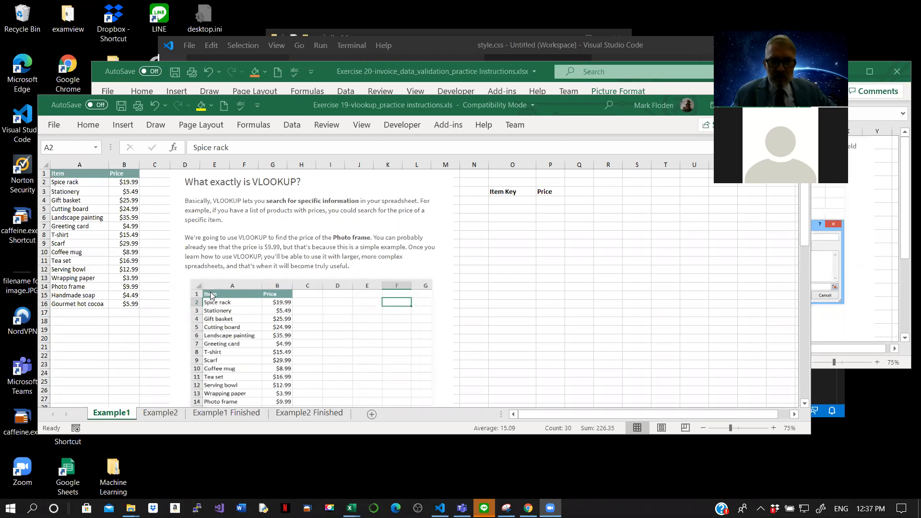
left_click(501, 194)
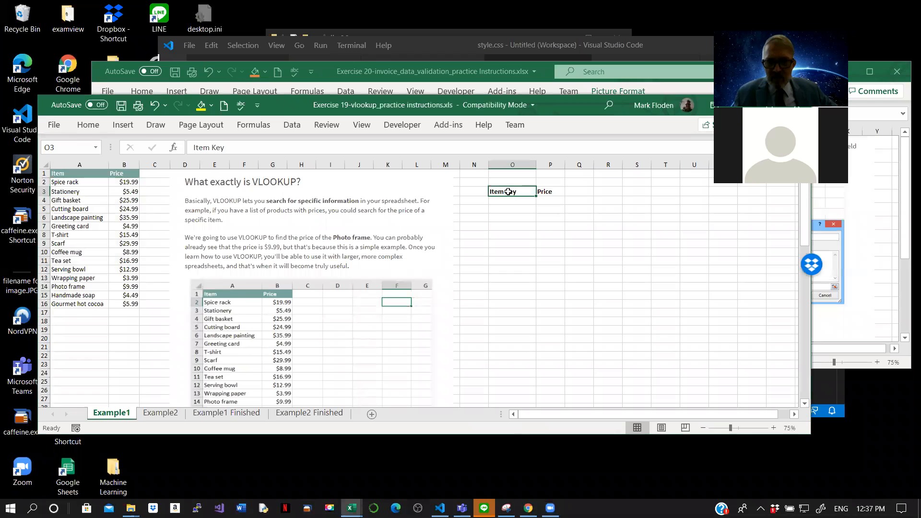
left_click(550, 195)
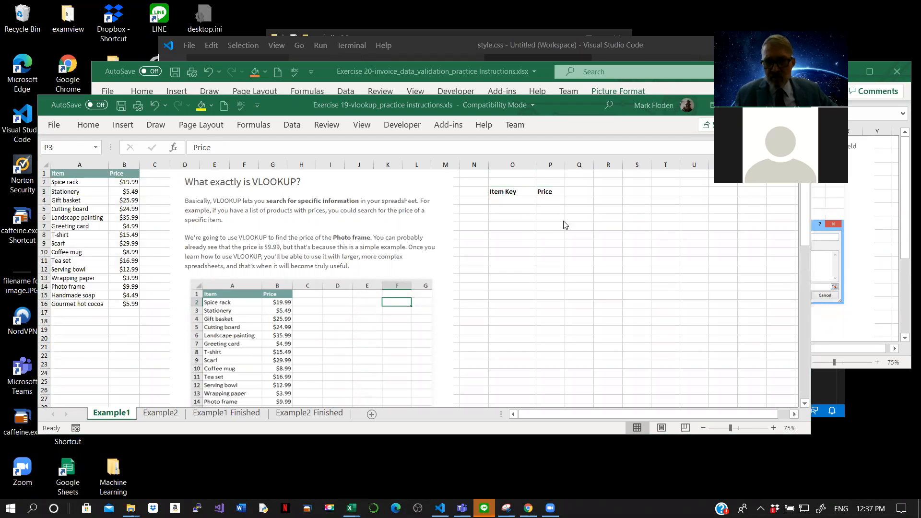
left_click(500, 201)
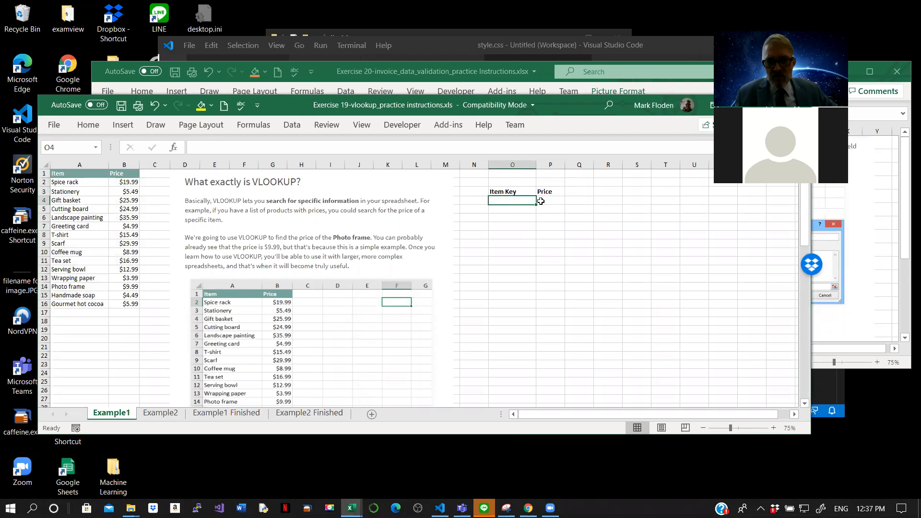
left_click(500, 191)
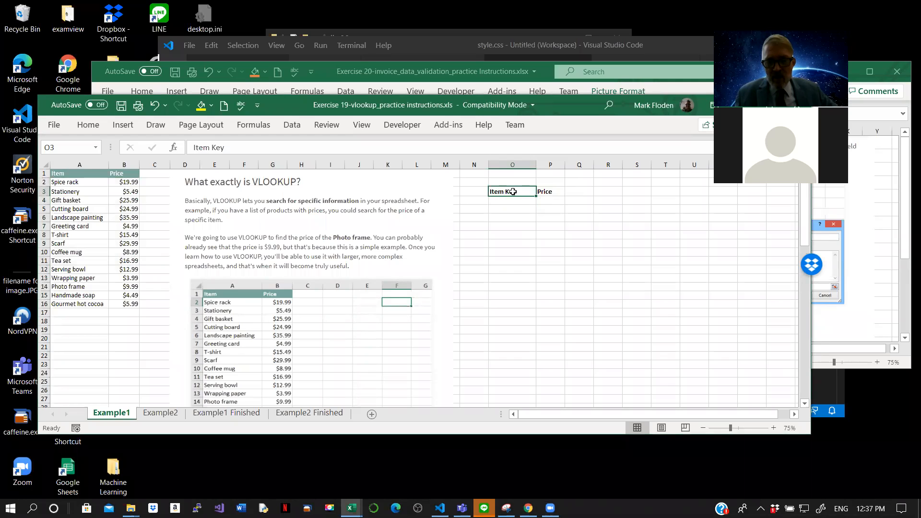
left_click(549, 191)
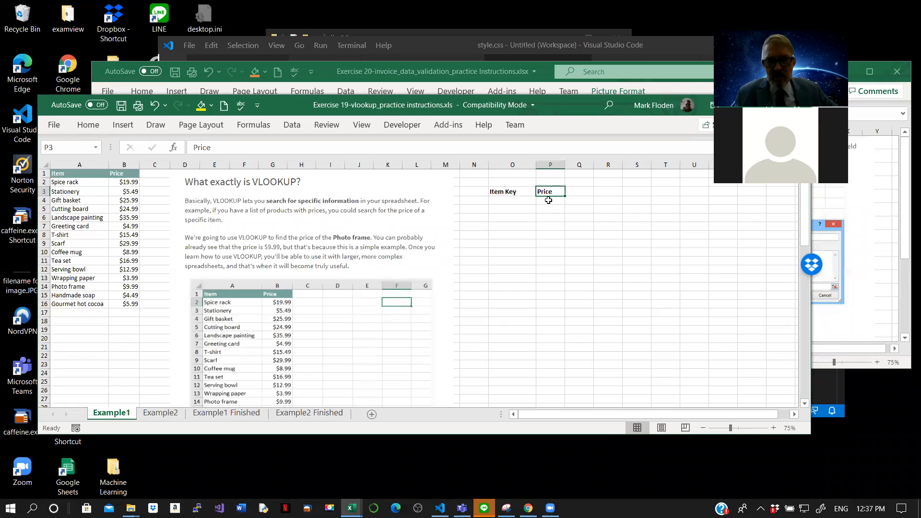
left_click(513, 200)
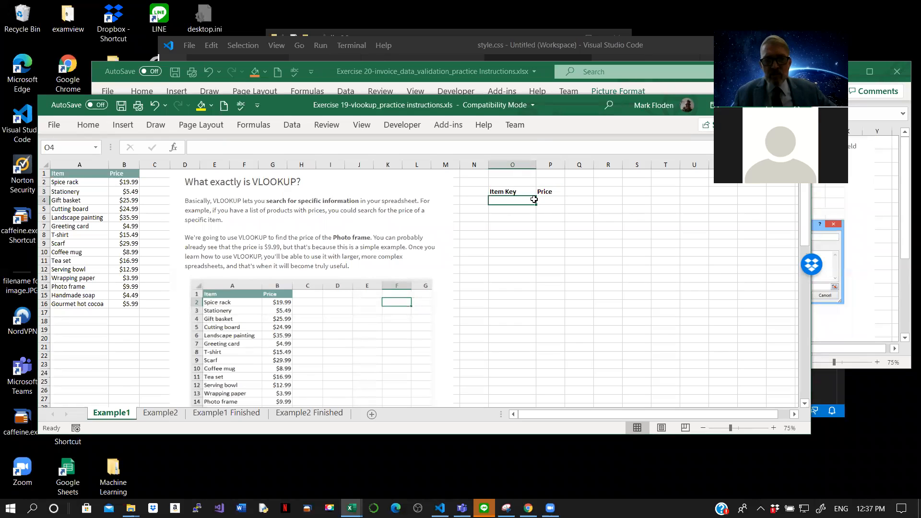
left_click(554, 202)
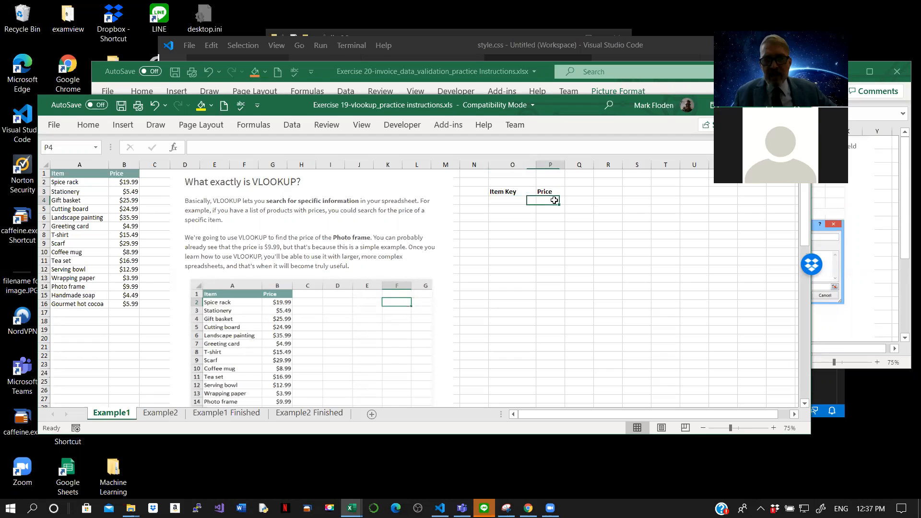
- Enter Spice rack as the item key in cell O4
left_click(514, 198)
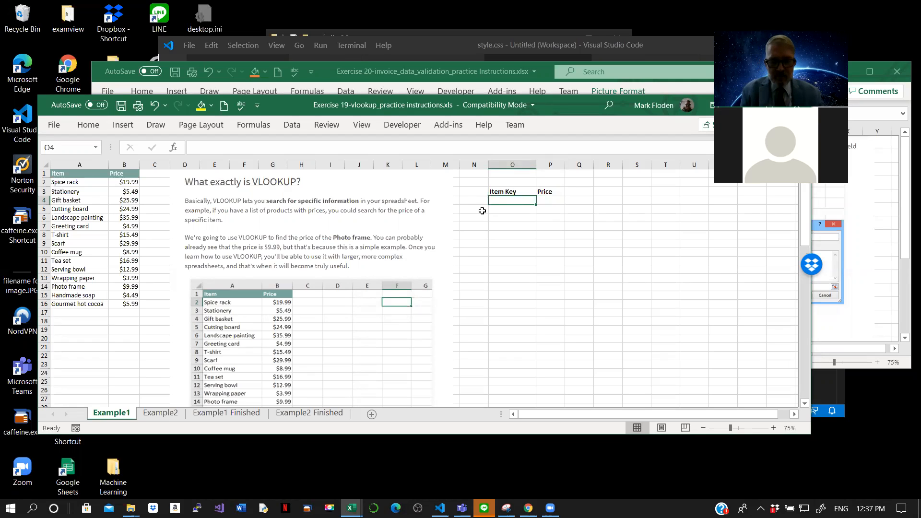
type("Spice rack")
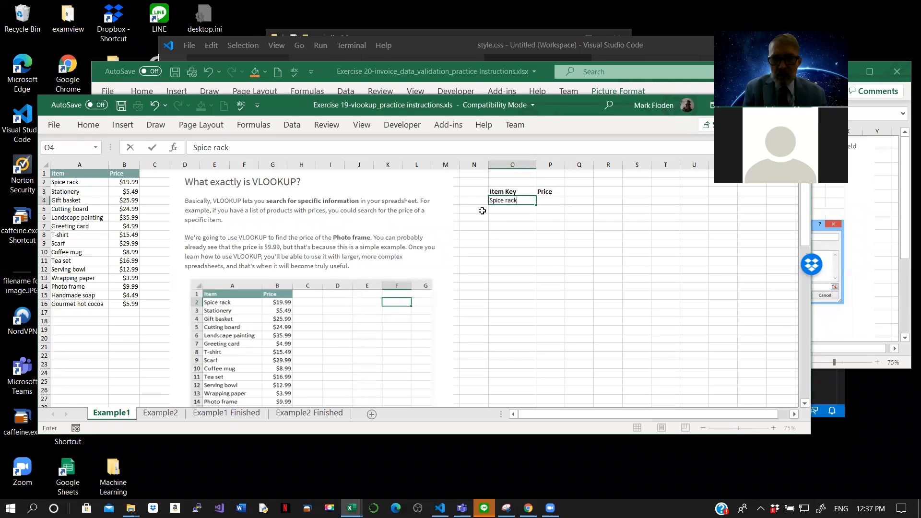
key("Return")
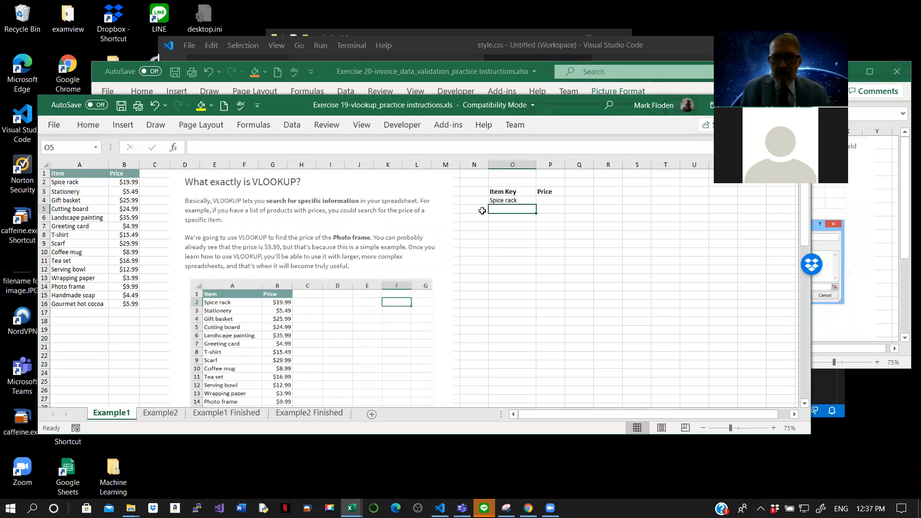
left_click(557, 202)
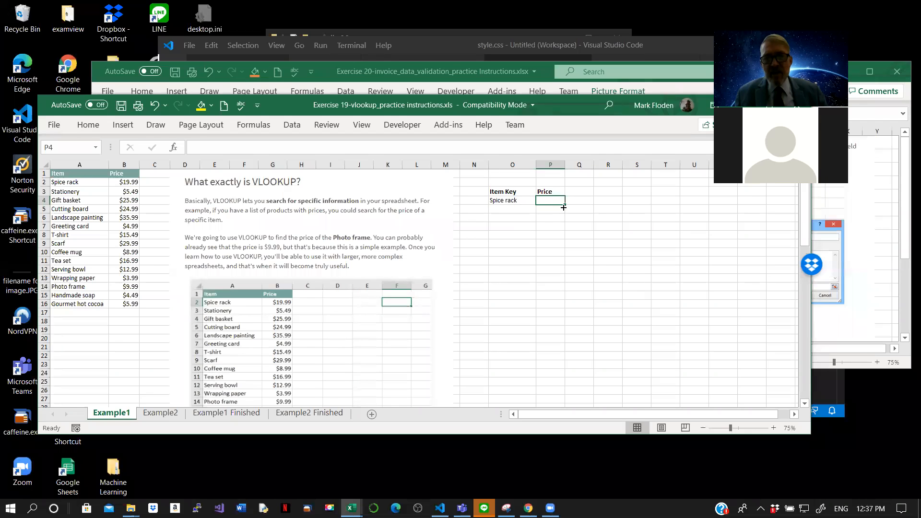
type("=")
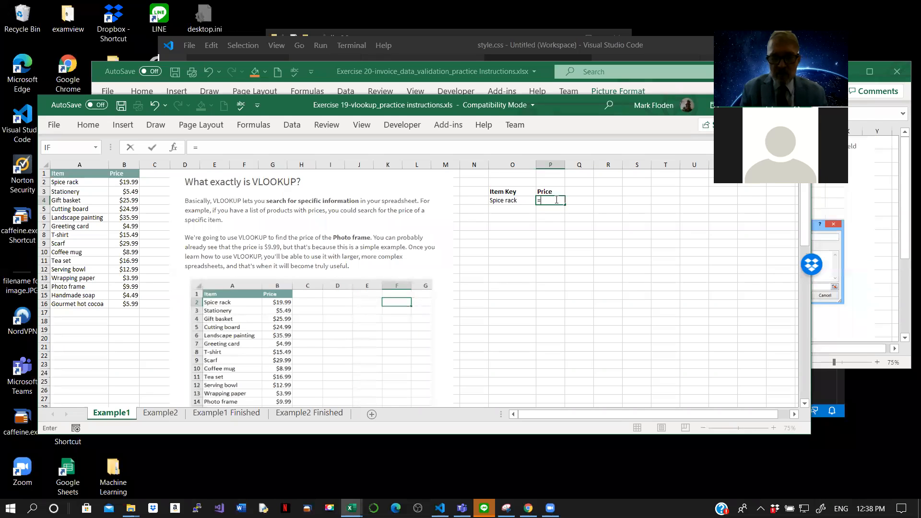
type("v")
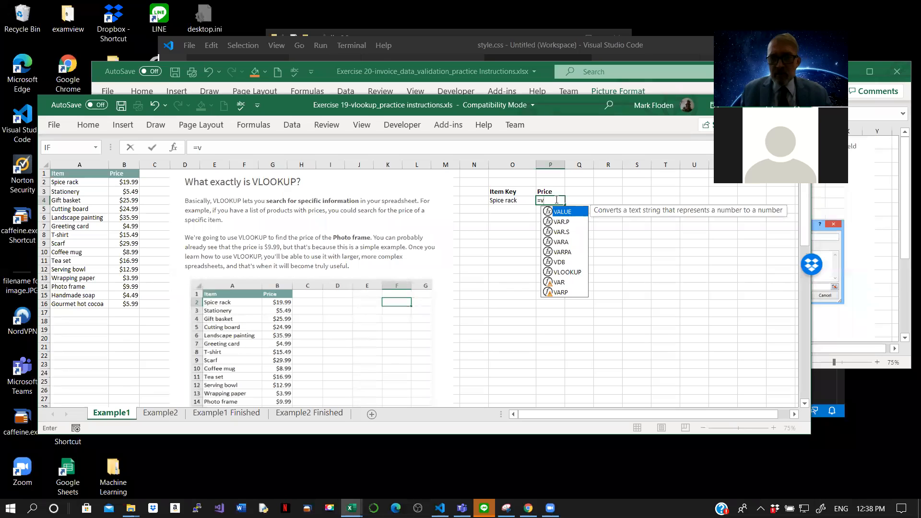
key("Escape")
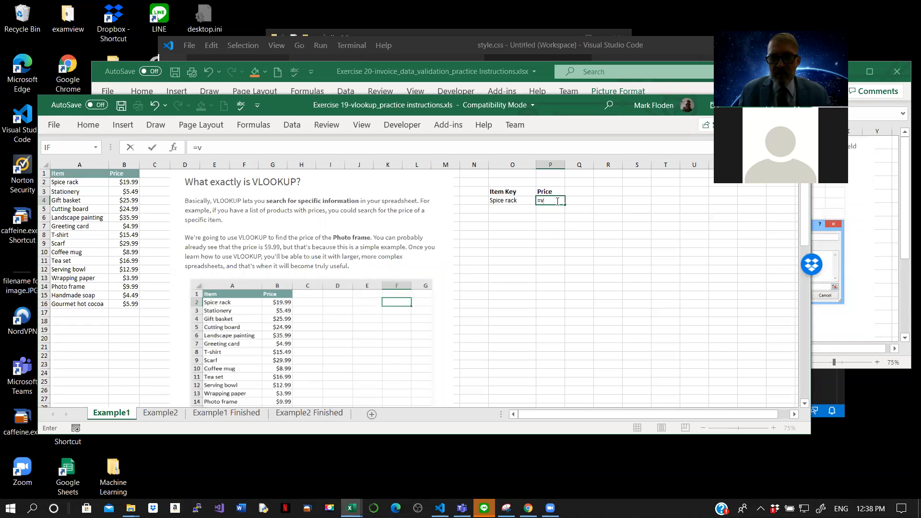
type("L")
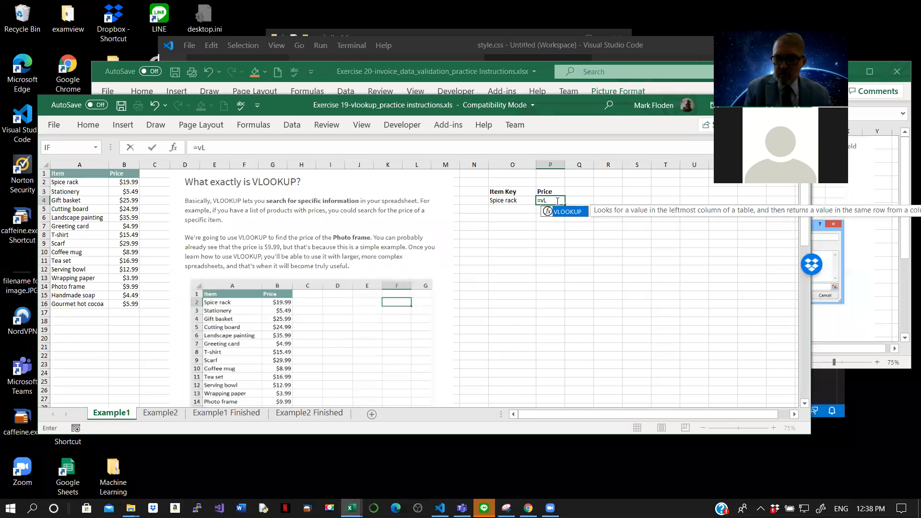
key("Return")
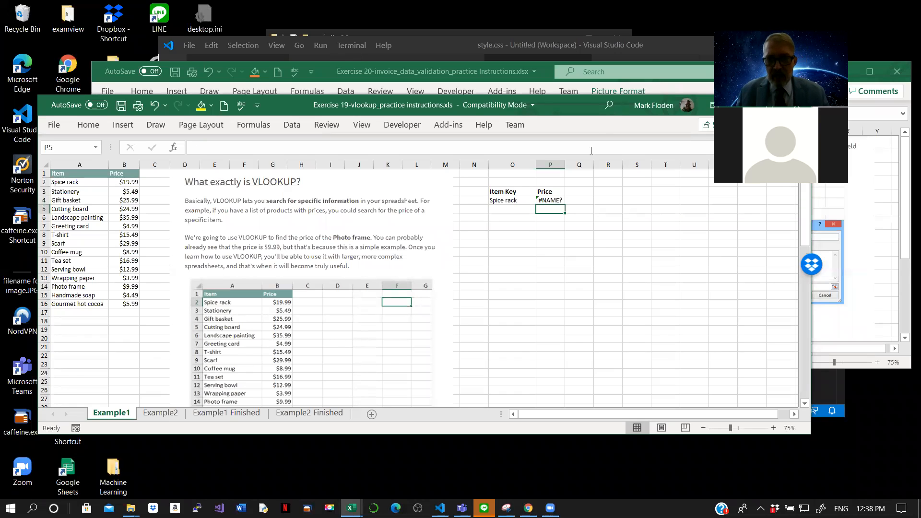
- Begin a VLOOKUP formula in P4 with O4 as the lookup value and A2:B16 as the table array
left_click(548, 200)
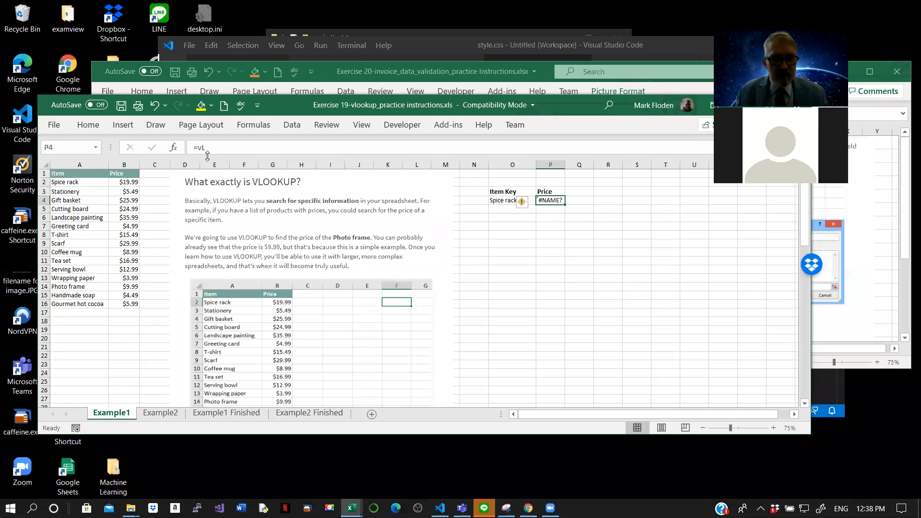
mouse_move(520, 200)
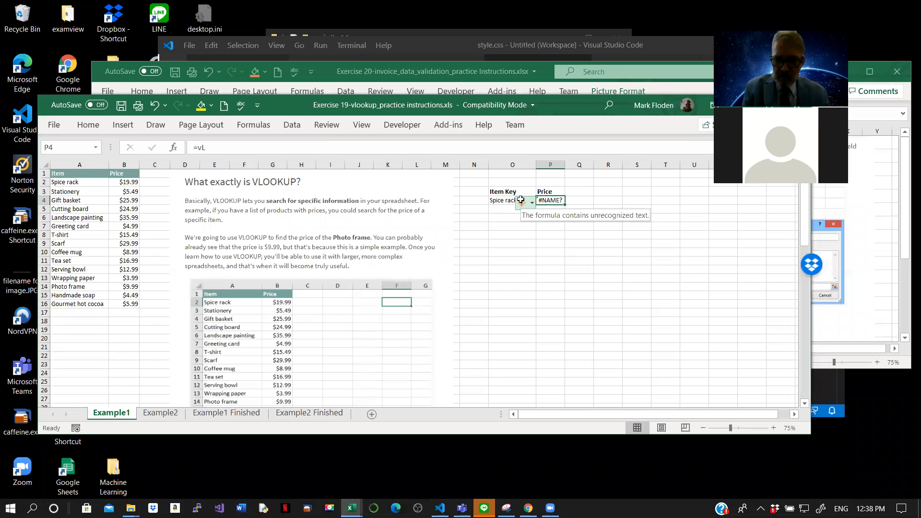
type("=vl")
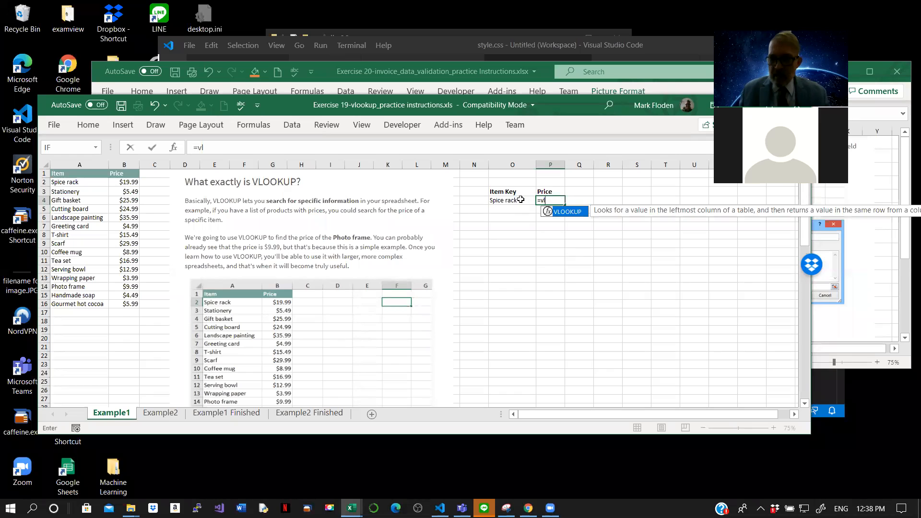
double_click(563, 213)
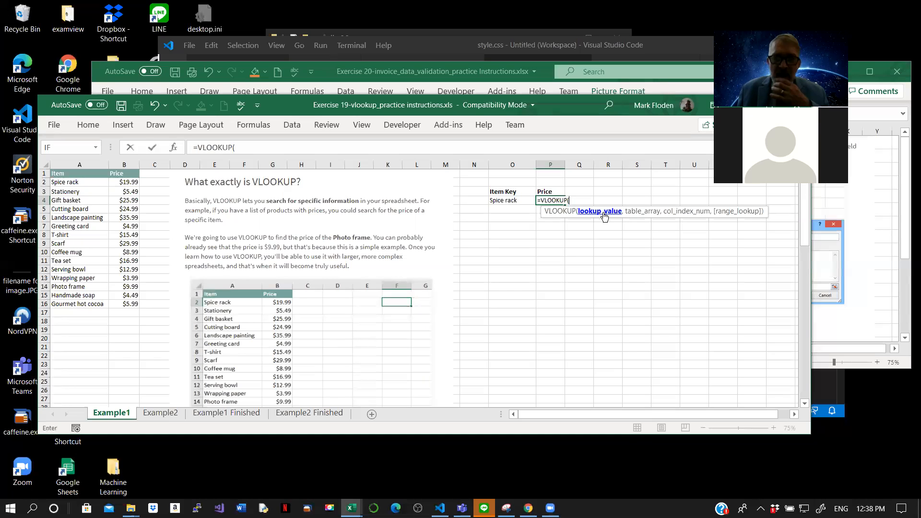
left_click(507, 202)
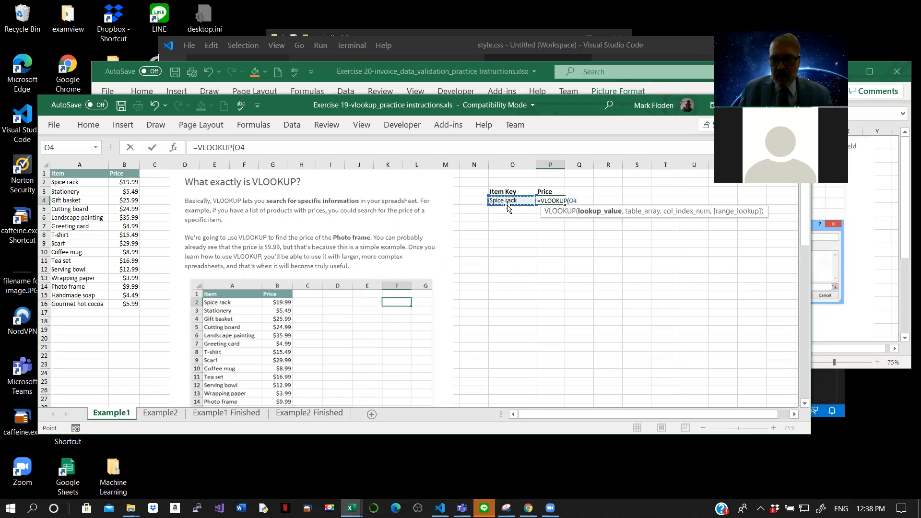
type(",")
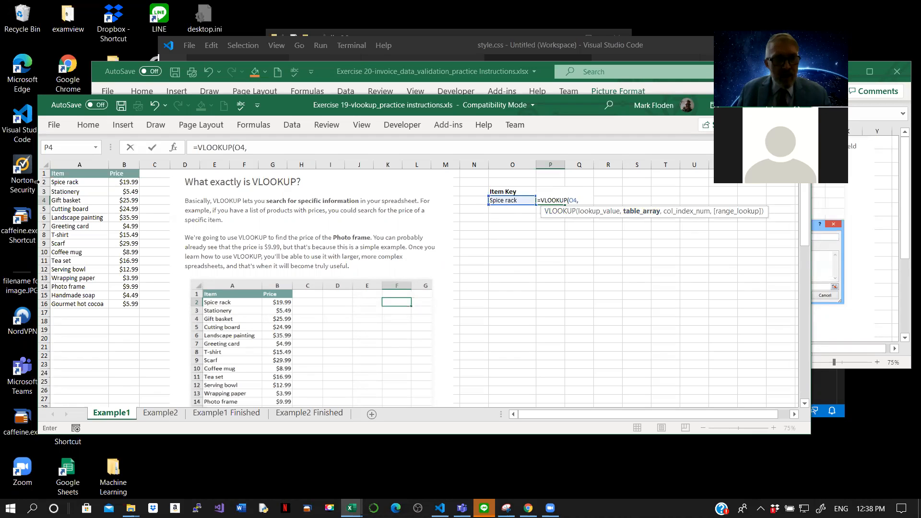
left_click(58, 184)
left_click_drag(57, 184, 128, 305)
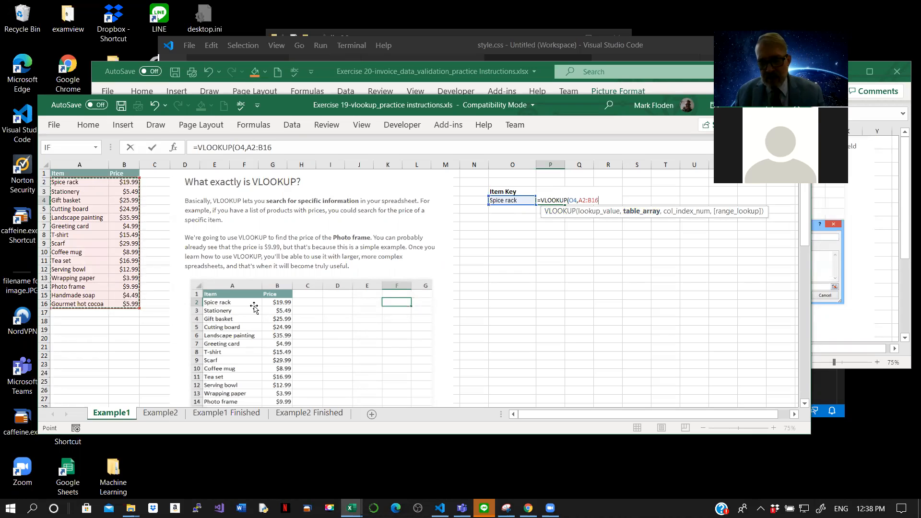
- Complete the VLOOKUP formula in P4 with column index 2 and FALSE for an exact match, and reselect the cell
type(",2")
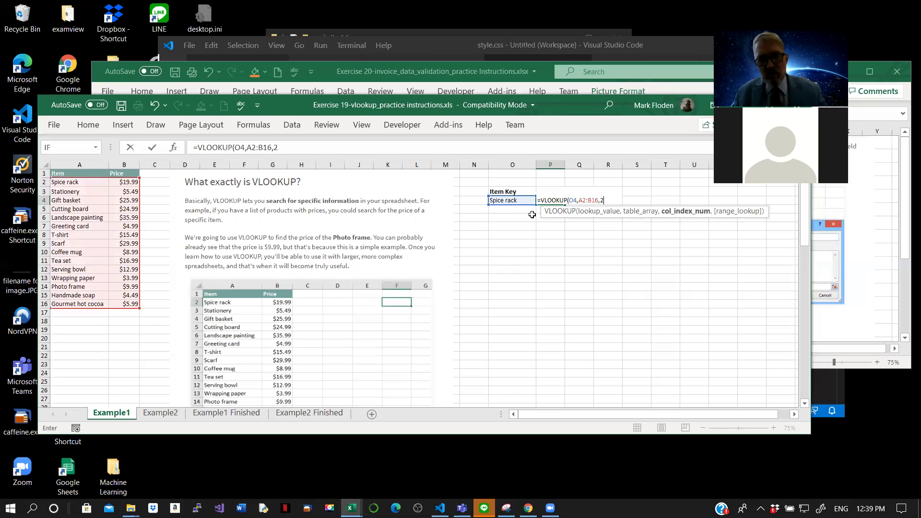
type(",")
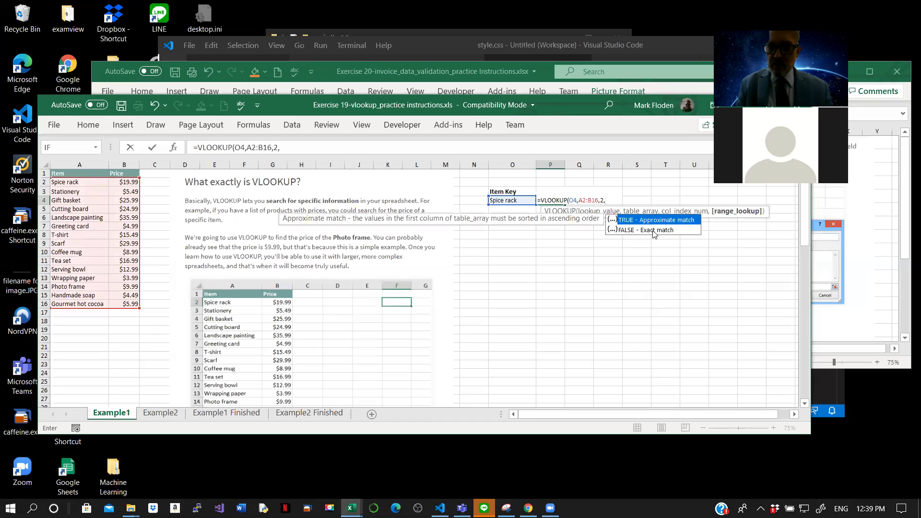
type("false")
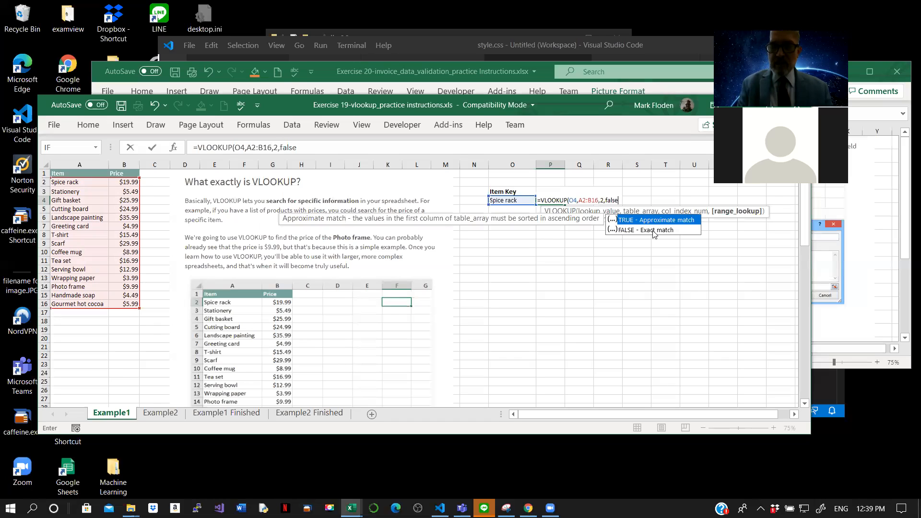
type(")")
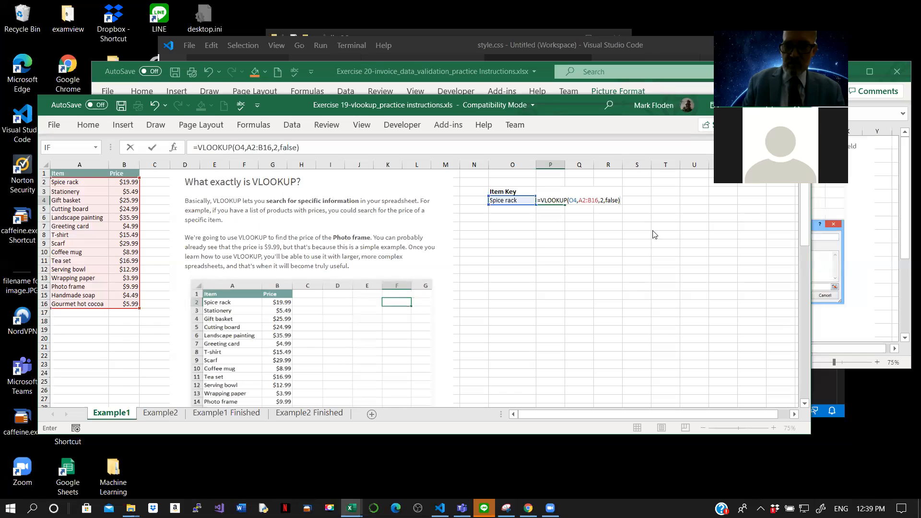
key("Return")
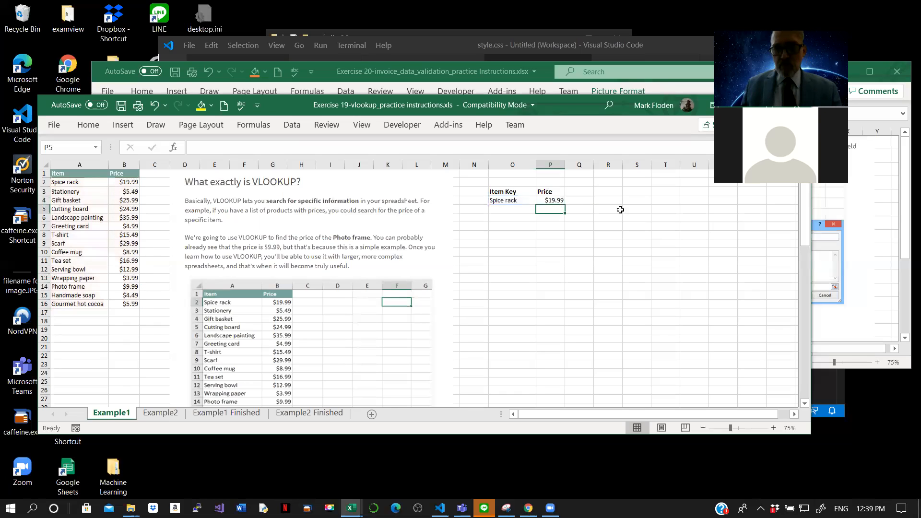
left_click(550, 200)
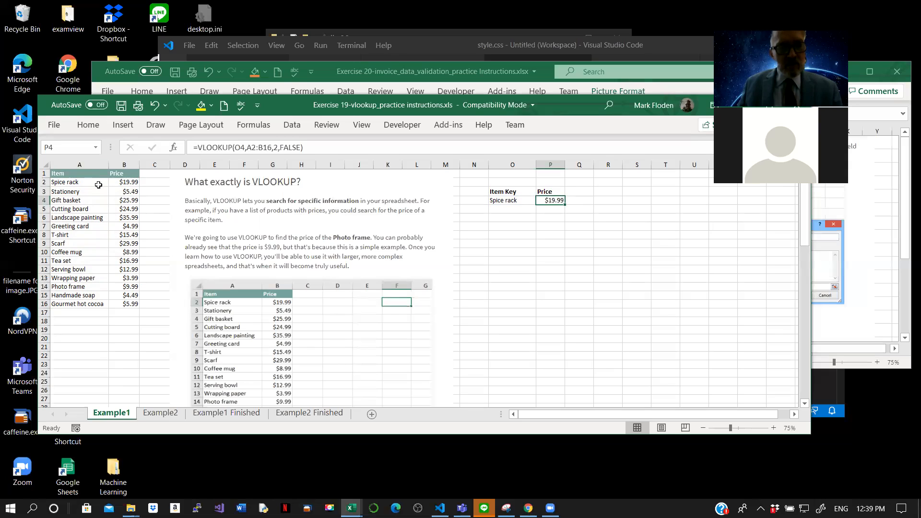
- Test the lookup by entering T-shirt, followed by Scarf, as the item key in cell O4
left_click(501, 201)
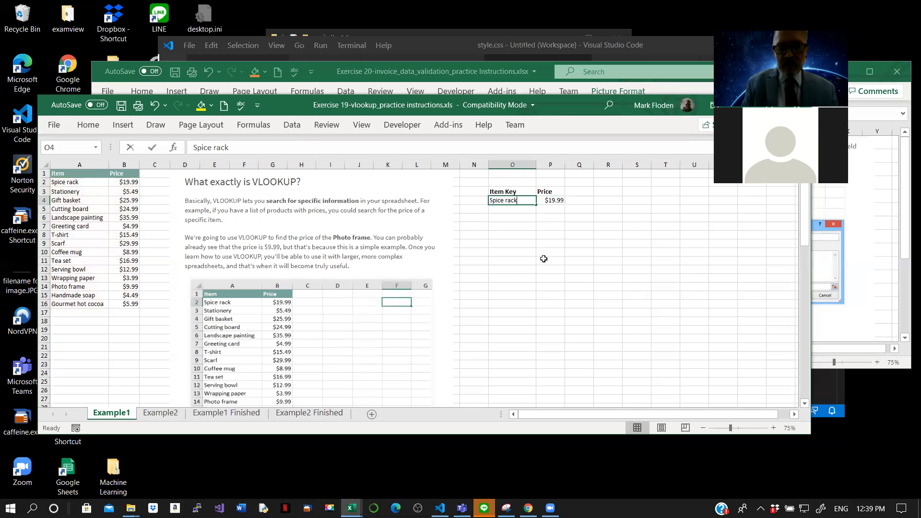
type("T-shirt")
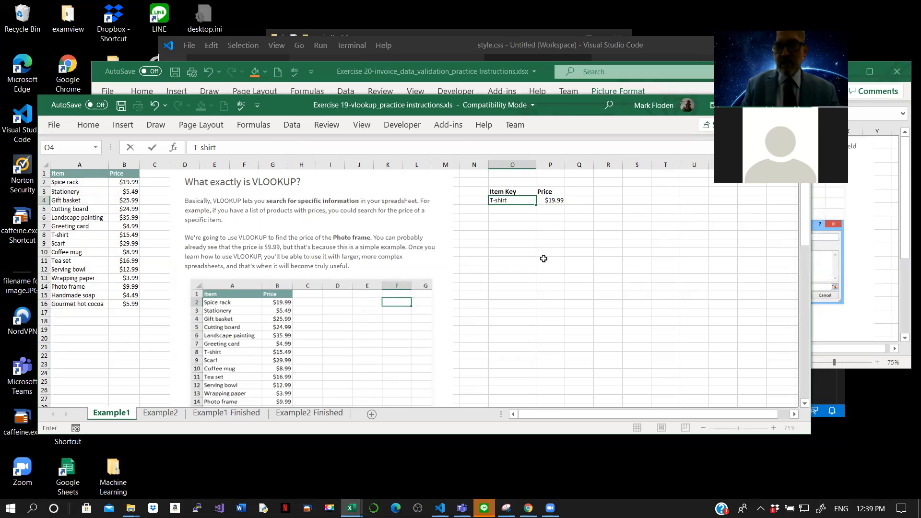
key("Return")
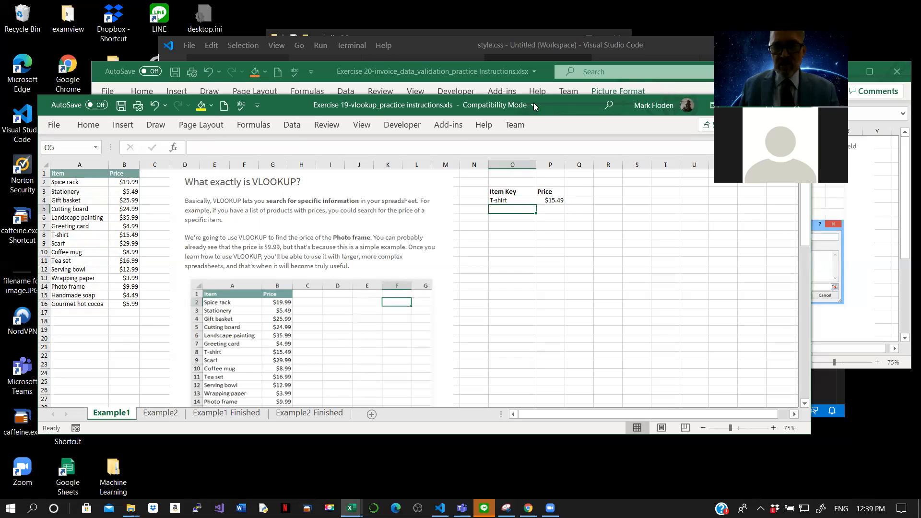
left_click(501, 202)
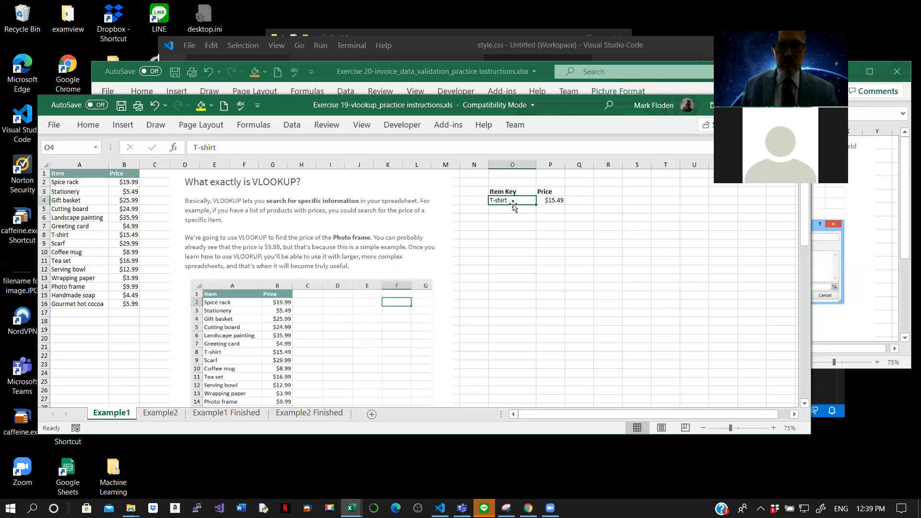
type("Scarf")
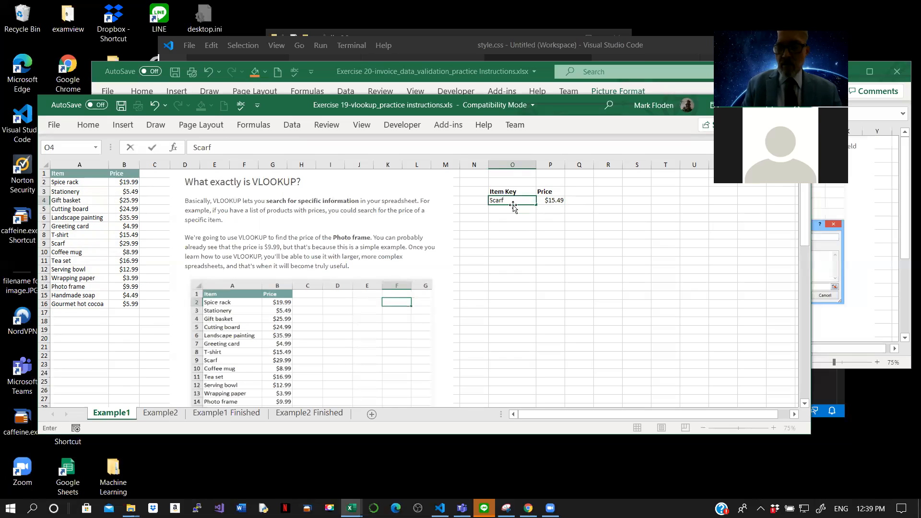
key("Return")
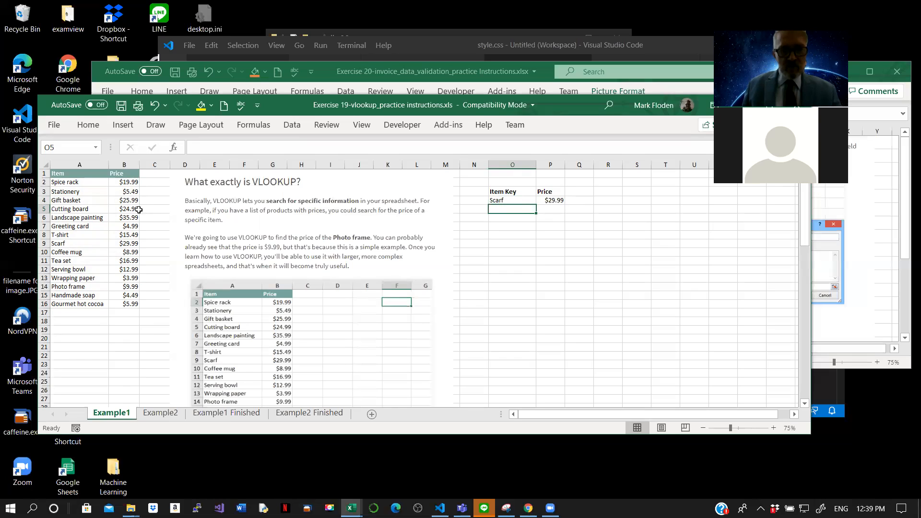
- Review the formula in P4 and test its exact match by entering the misspelled item key Scarph in O4
left_click(497, 201)
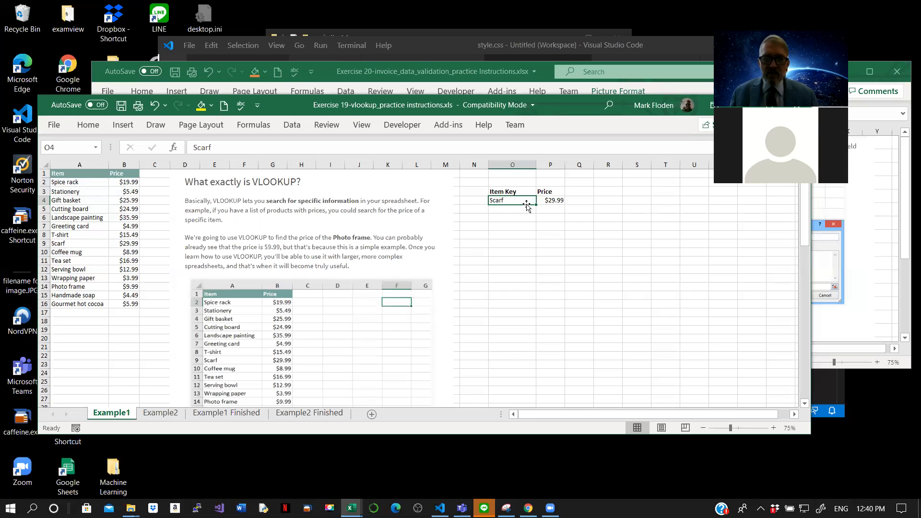
left_click(557, 200)
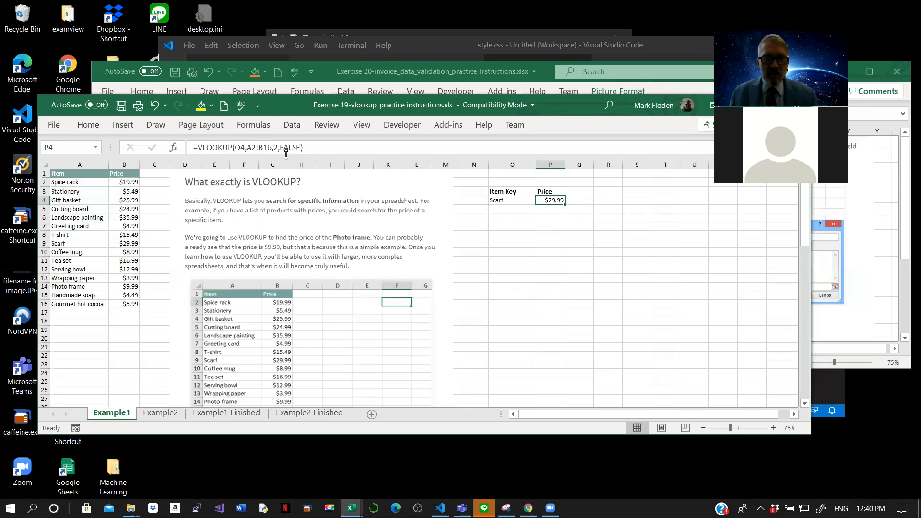
left_click(498, 199)
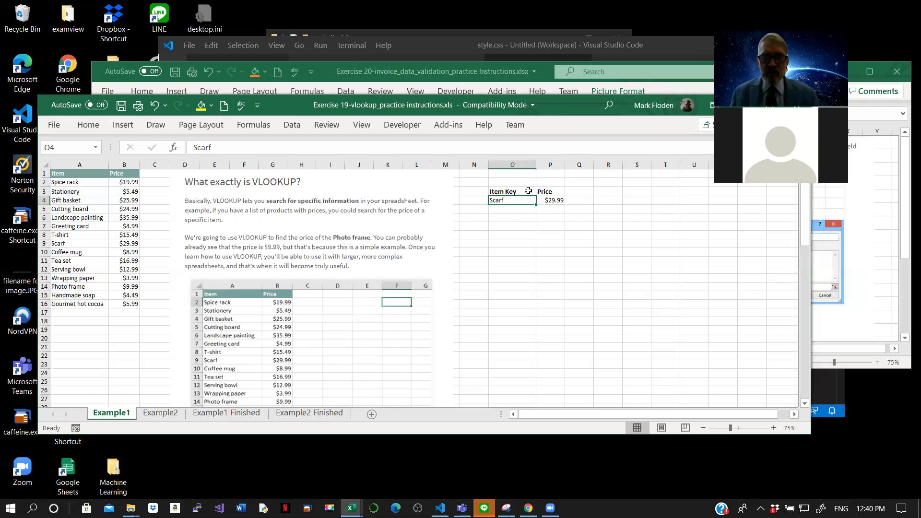
type("Scar")
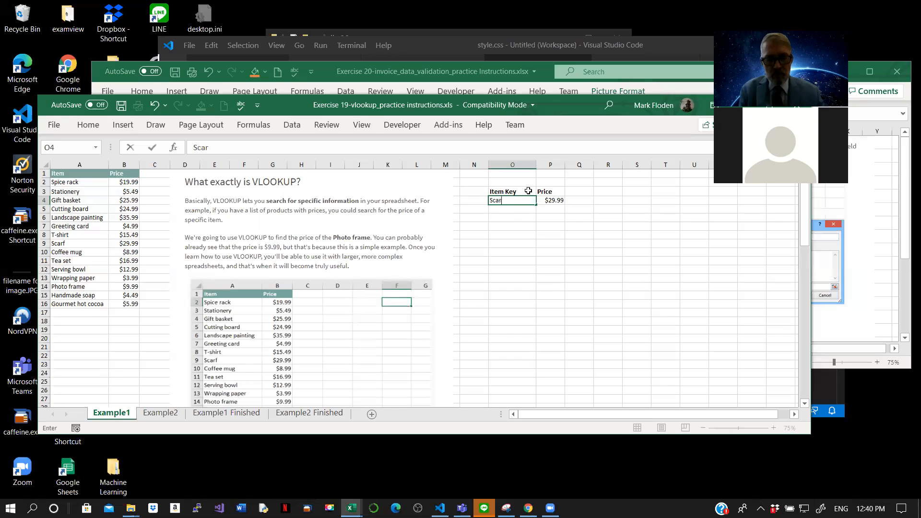
type("ph")
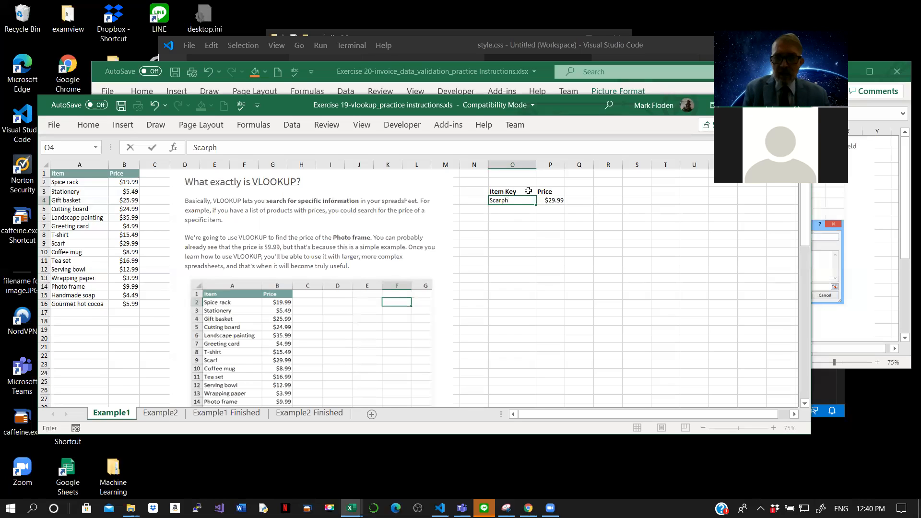
key("Return")
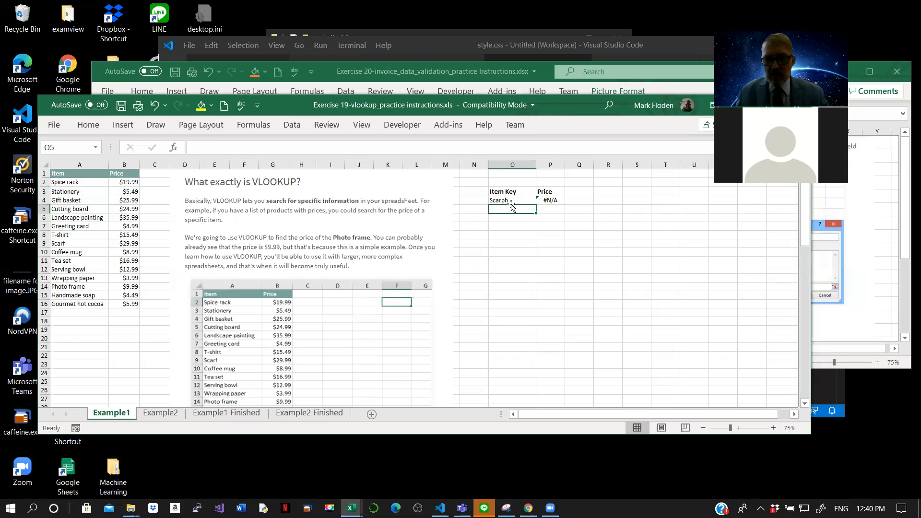
- Shorten the item key in O4 to Scar to test a partial match
key("Up")
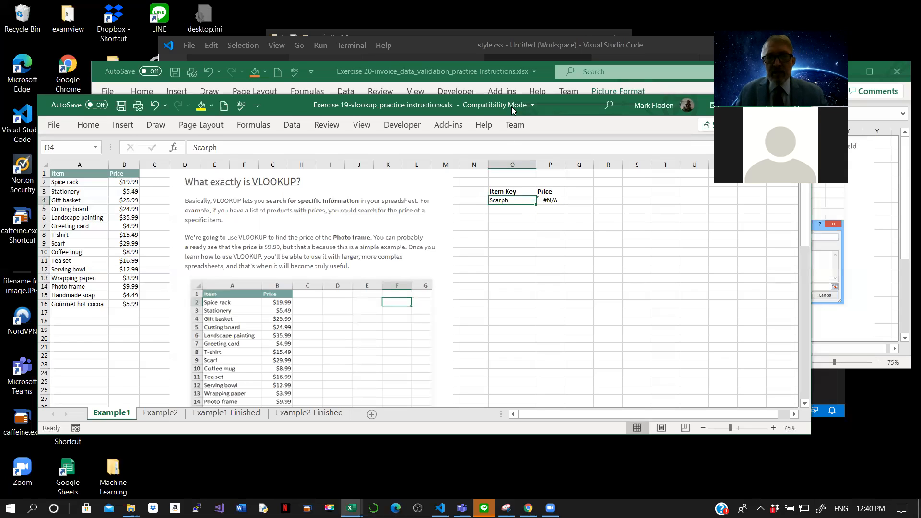
left_click(224, 149)
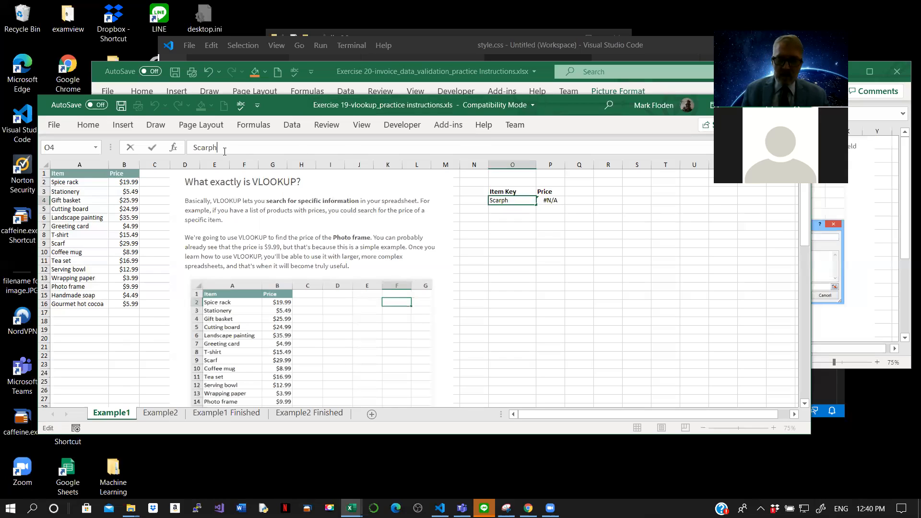
key("BackSpace")
key("BackSpace")
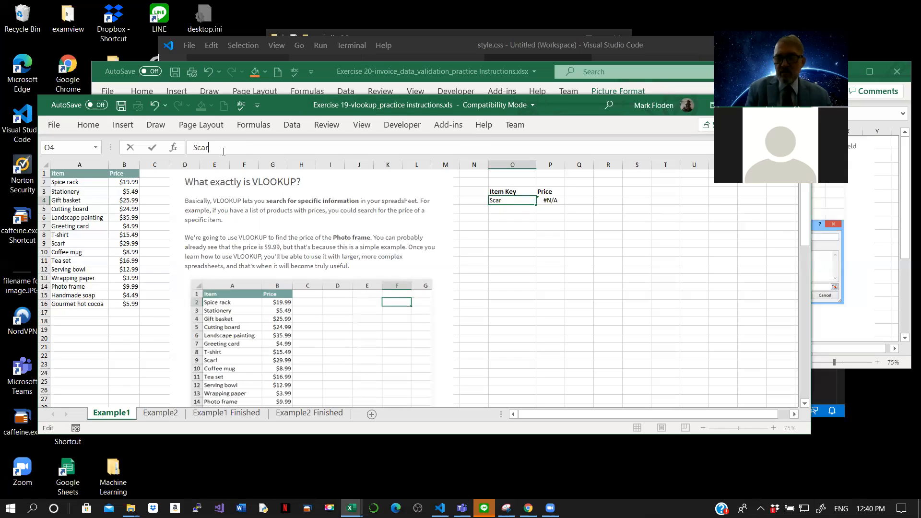
key("Return")
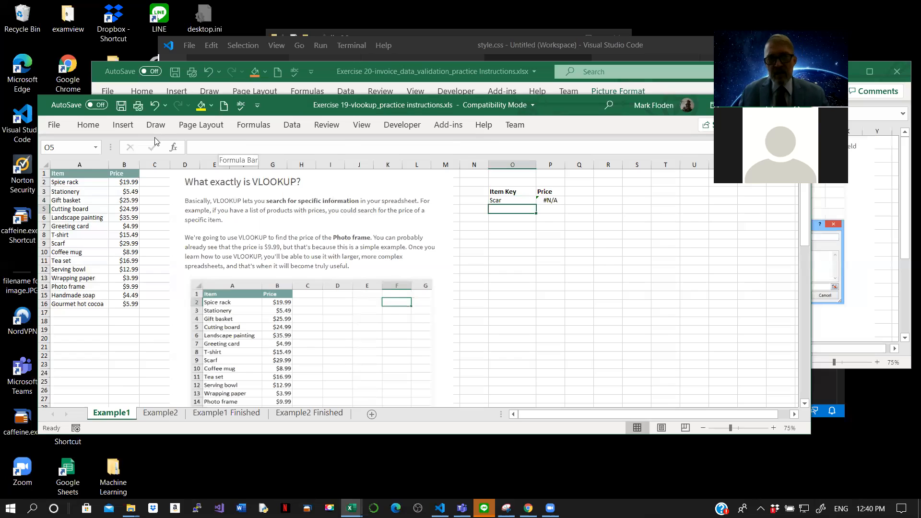
- Correct the item key in O4 to Scarf
left_click(492, 201)
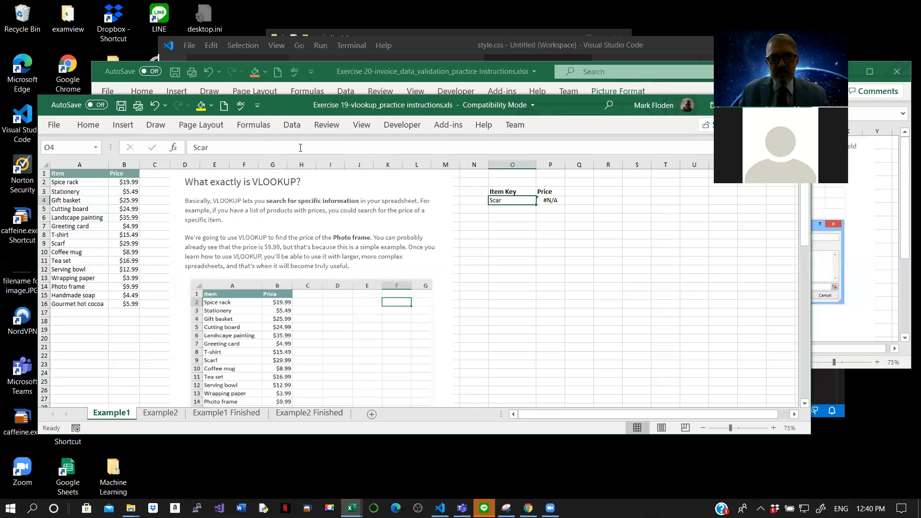
left_click(252, 147)
type("f")
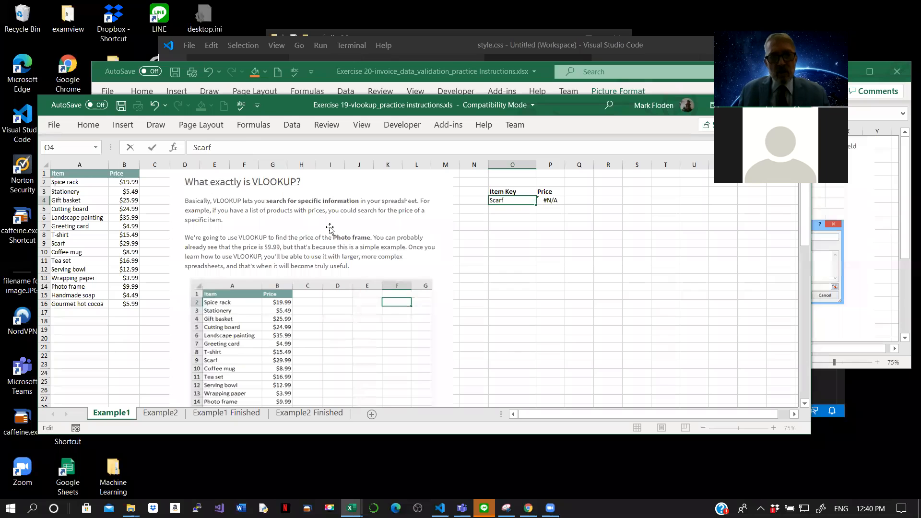
key("Return")
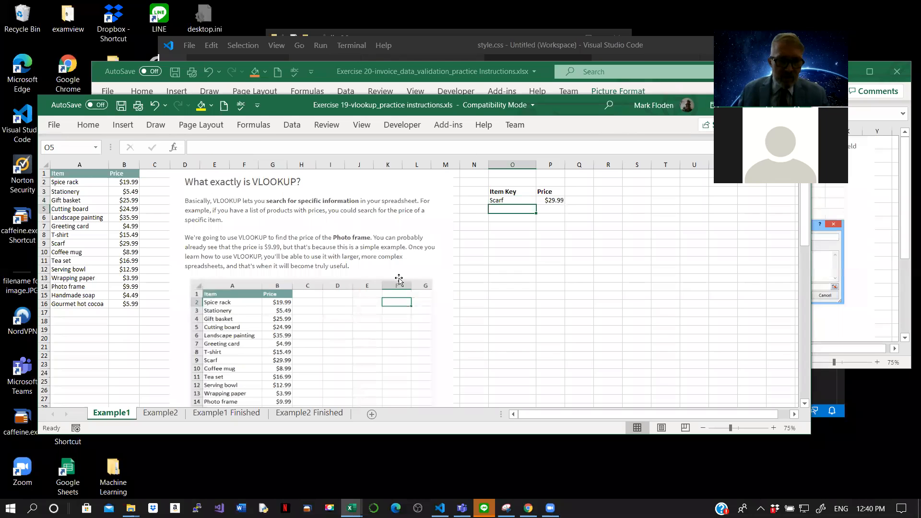
- Switch to the Example2 sheet and examine the table in A2:C16, the lookup item in E2, and cells F2 and G2
left_click(163, 413)
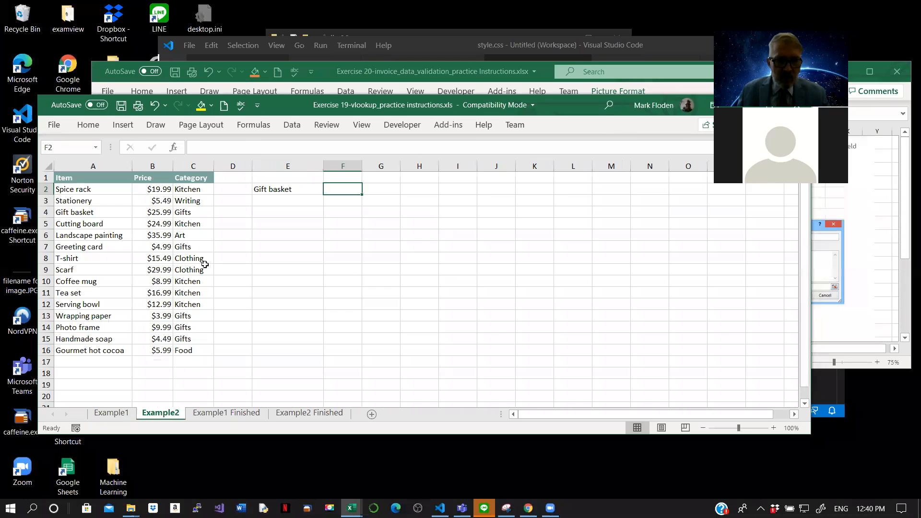
left_click(261, 188)
left_click_drag(319, 194, 272, 189)
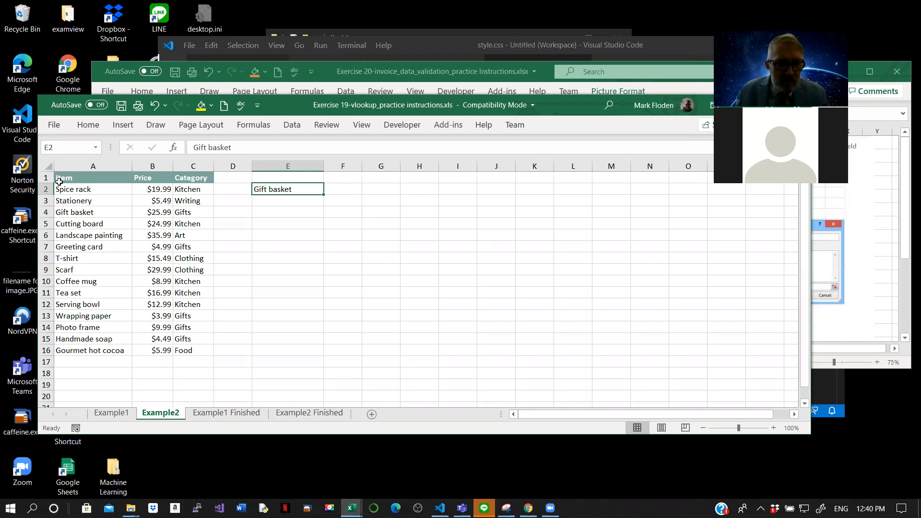
left_click_drag(60, 189, 208, 351)
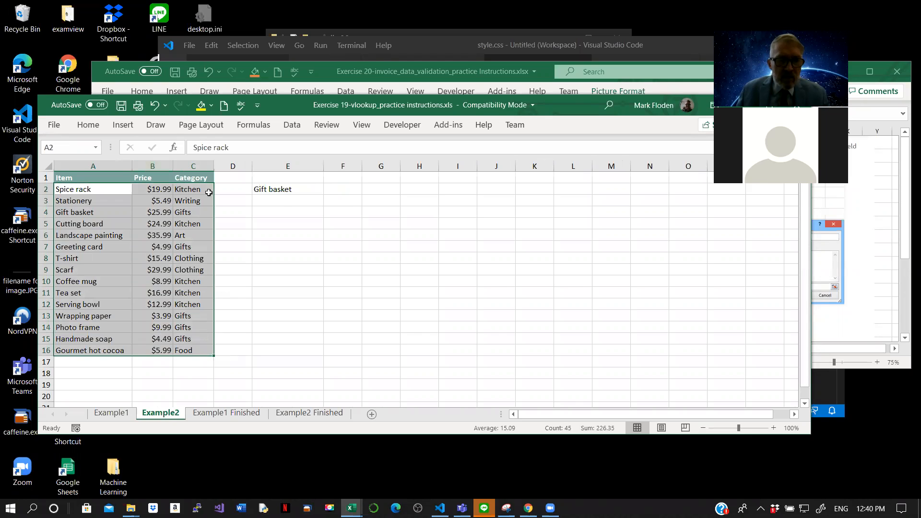
left_click(345, 187)
left_click(387, 190)
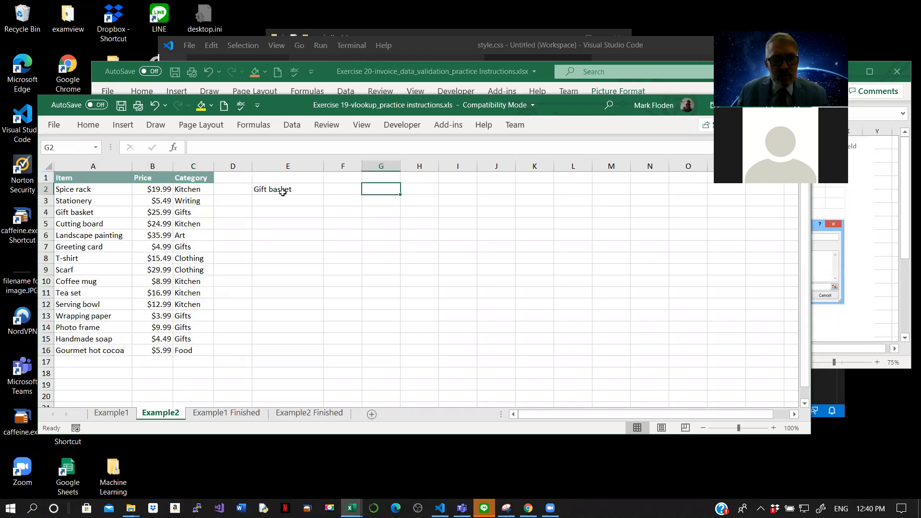
- Enter the headers Item, Price and Category in cells E1, F1 and G1 above the lookup row
left_click(265, 174)
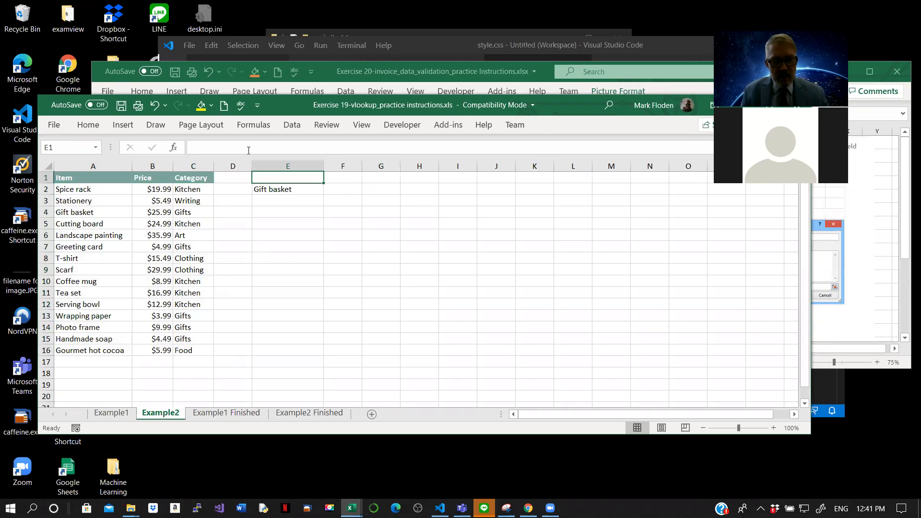
type("Item")
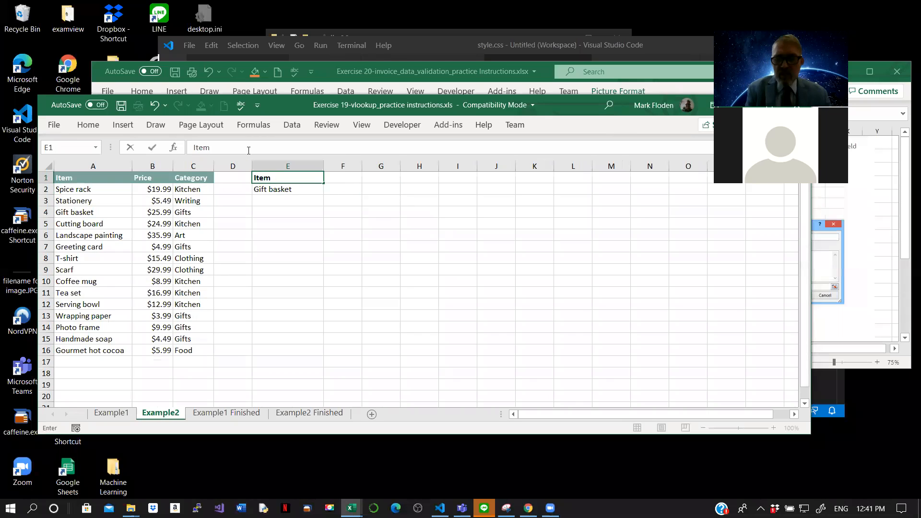
key("Tab")
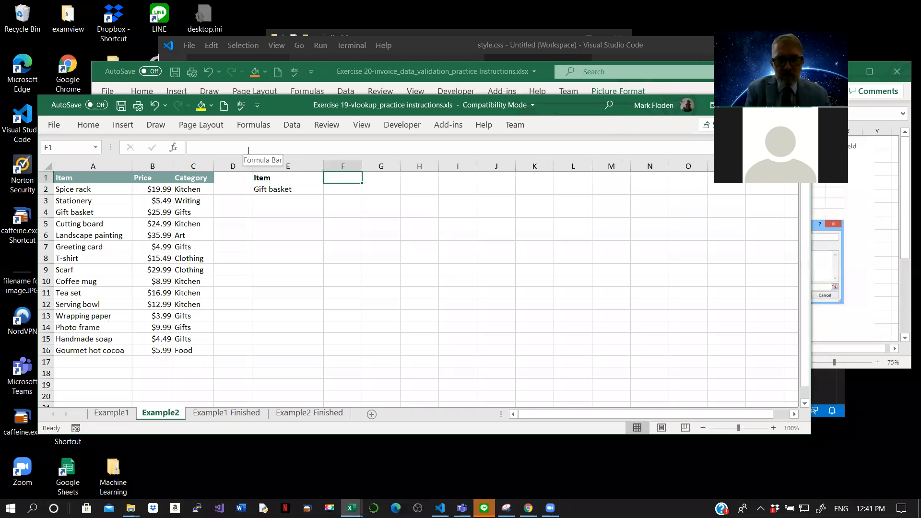
type("Proce")
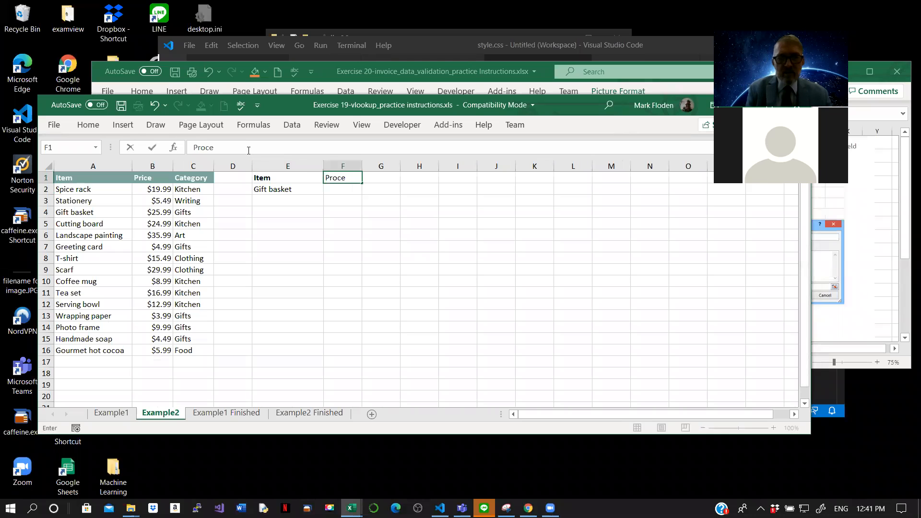
key("BackSpace")
key("BackSpace")
key("BackSpace")
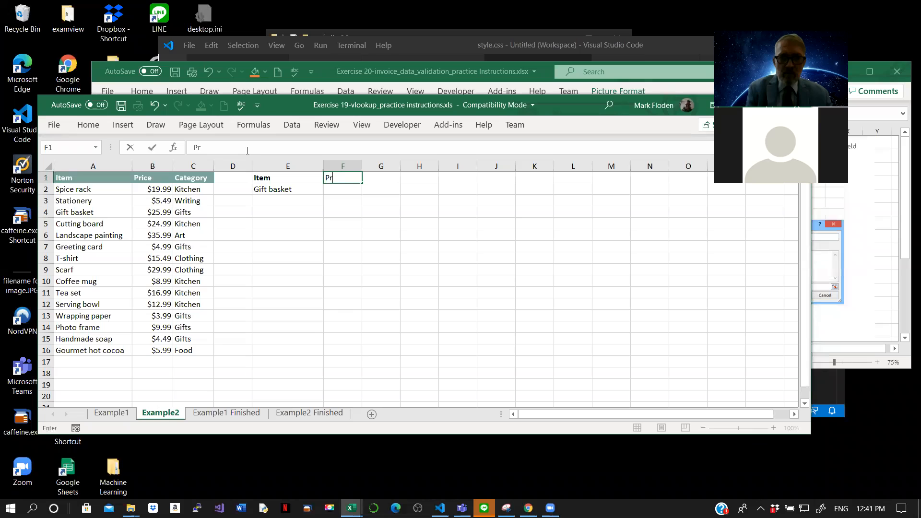
type("ice")
key("Tab")
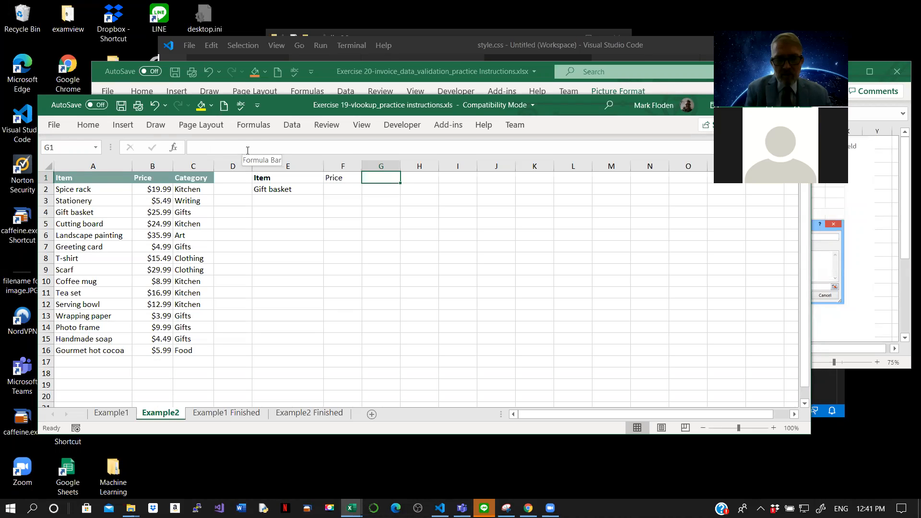
type("Category")
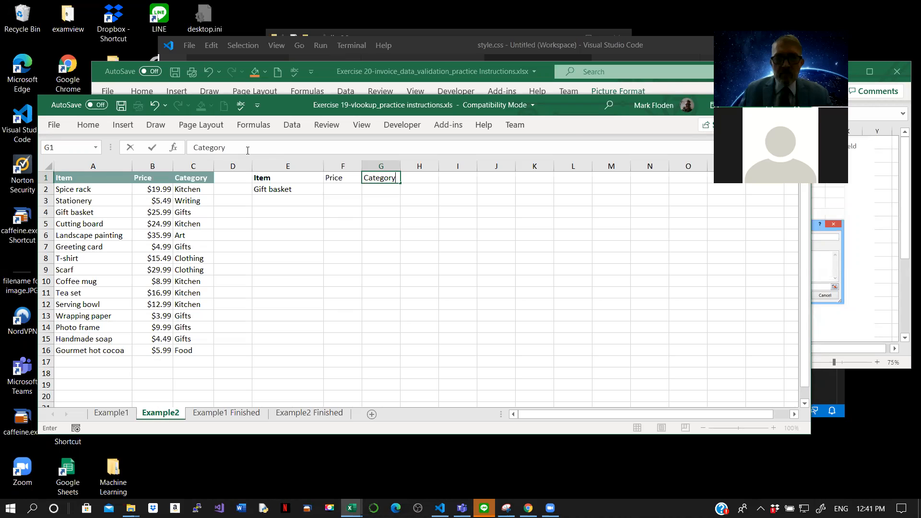
left_click(265, 191)
- Make all three lookup headers in E1:G1 bold
left_click_drag(262, 179, 378, 177)
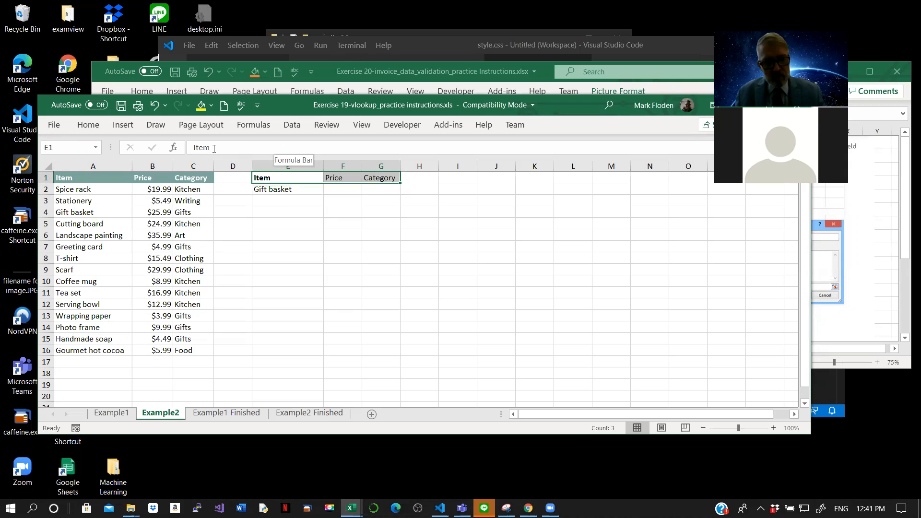
key("ctrl+b")
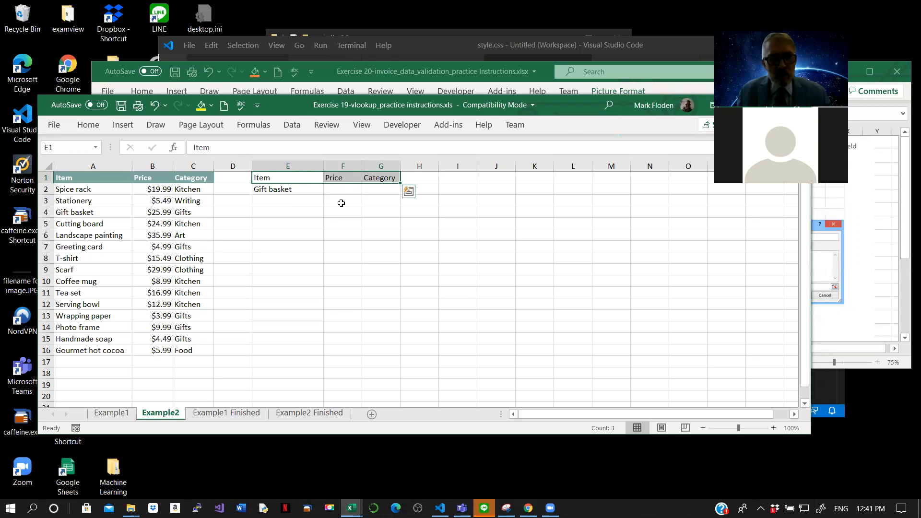
left_click(346, 210)
left_click_drag(269, 180, 377, 178)
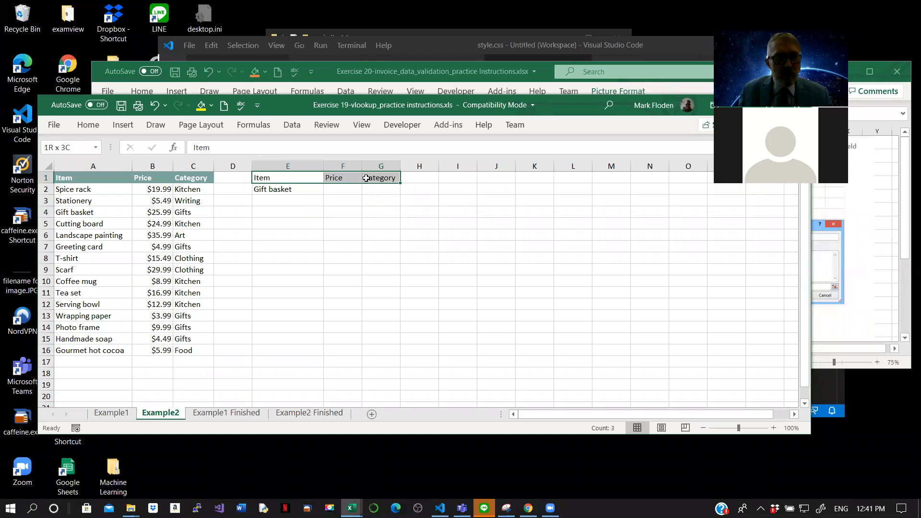
left_click(89, 125)
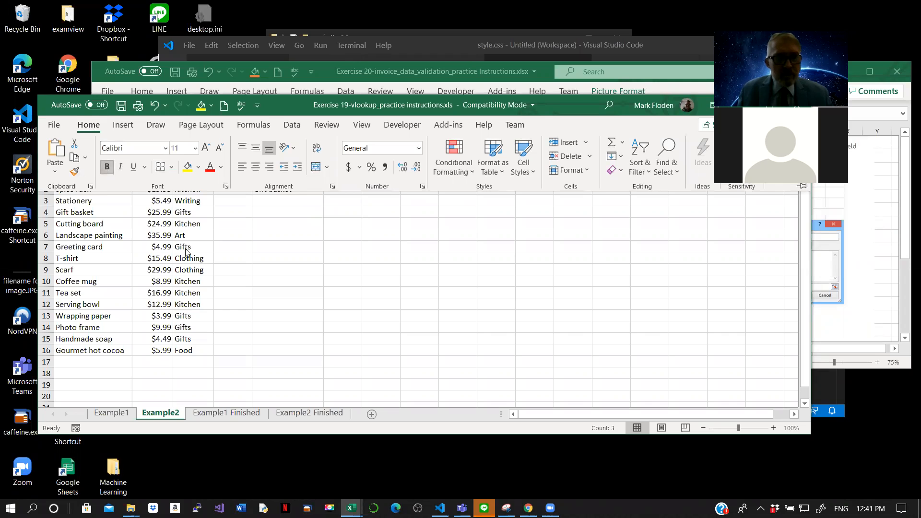
left_click(390, 227)
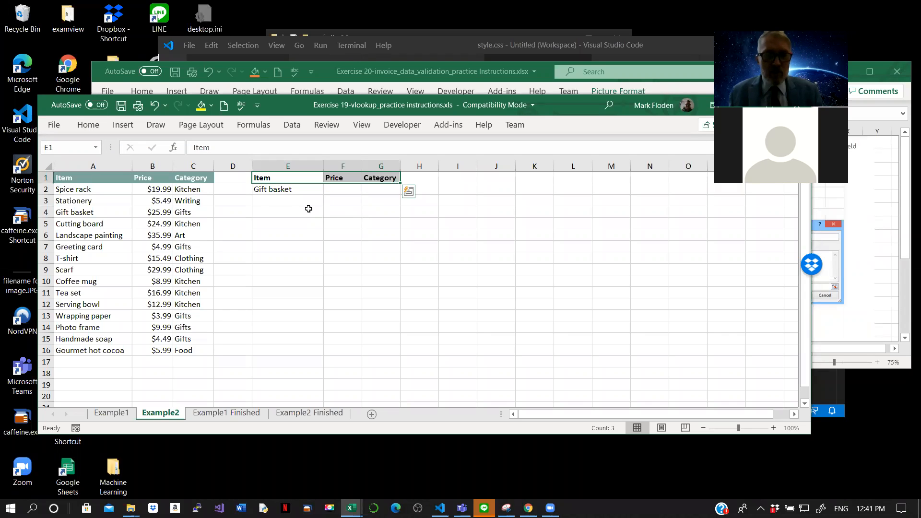
- Clear the lookup item in E2 and enter Kitchen under the Category header in G2
left_click(338, 189)
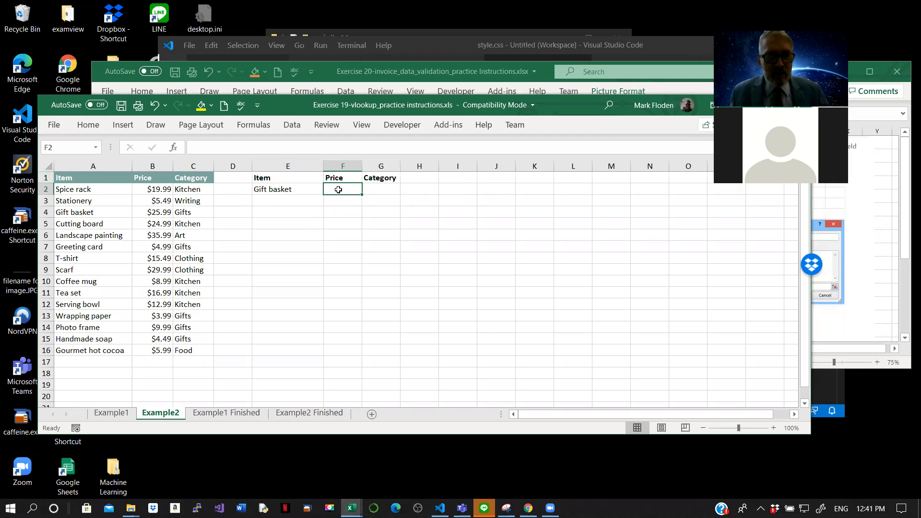
left_click(265, 189)
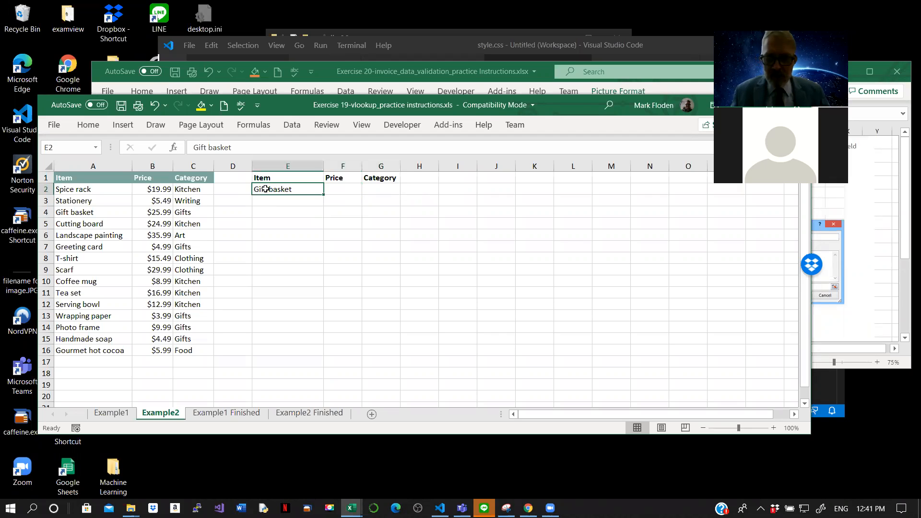
key("Delete")
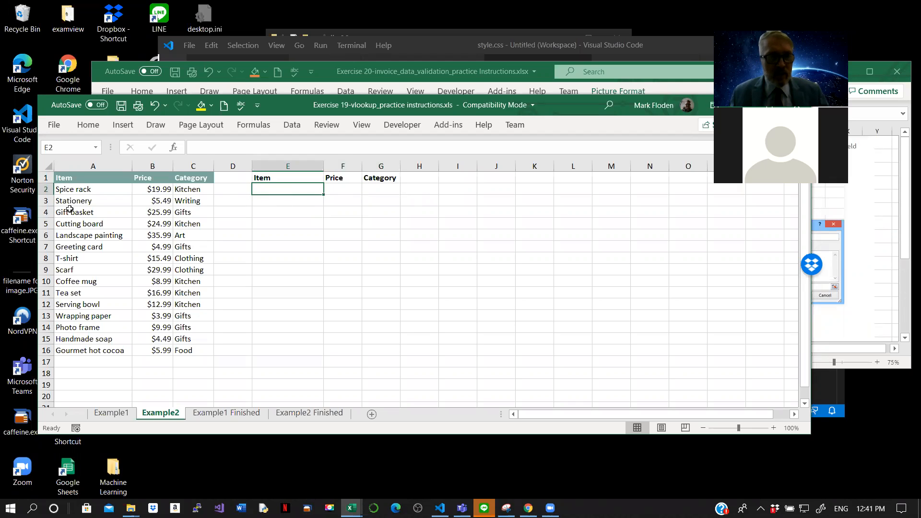
left_click(375, 190)
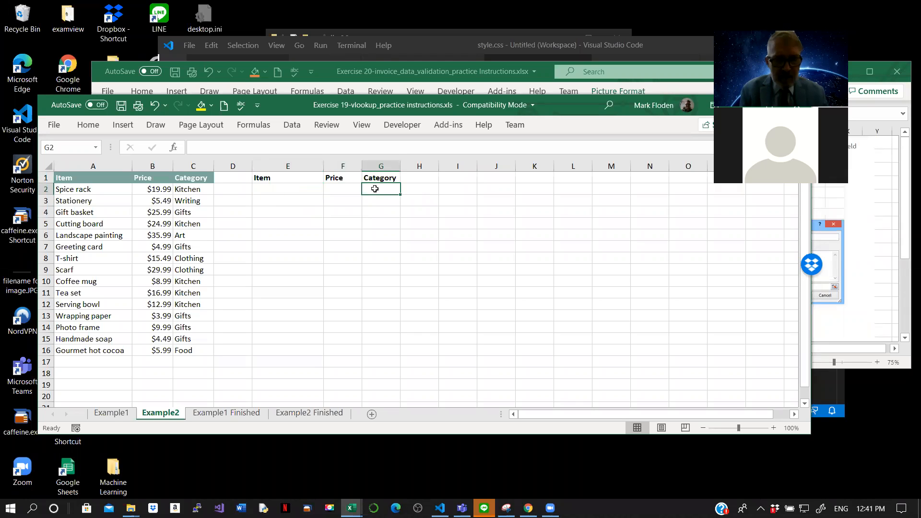
type("Kitchen")
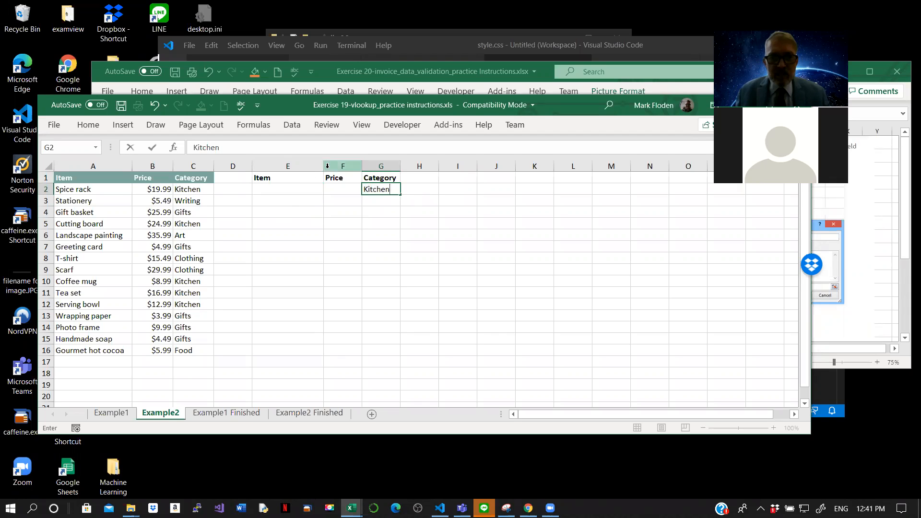
left_click(267, 189)
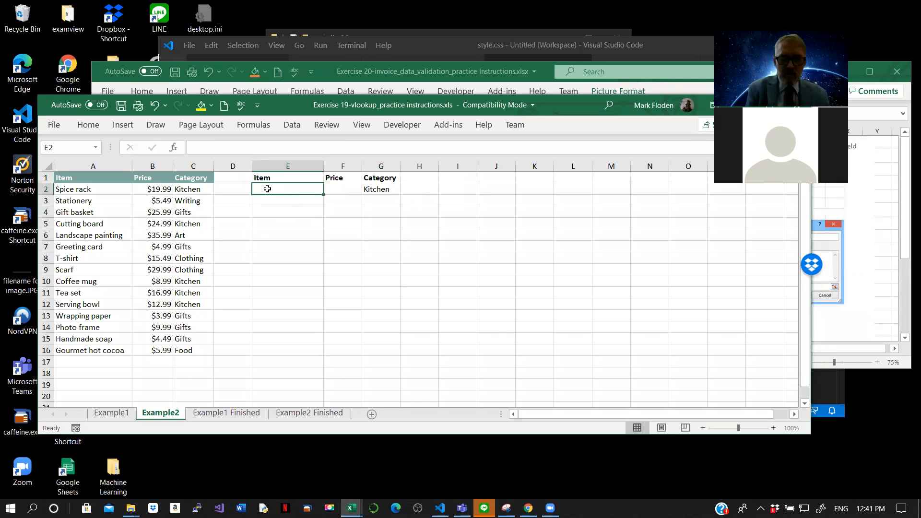
type("=")
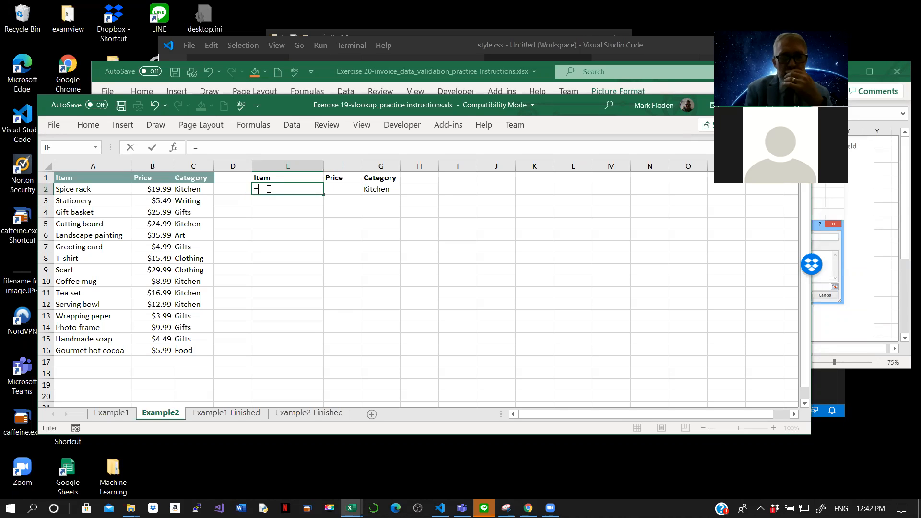
type("vl")
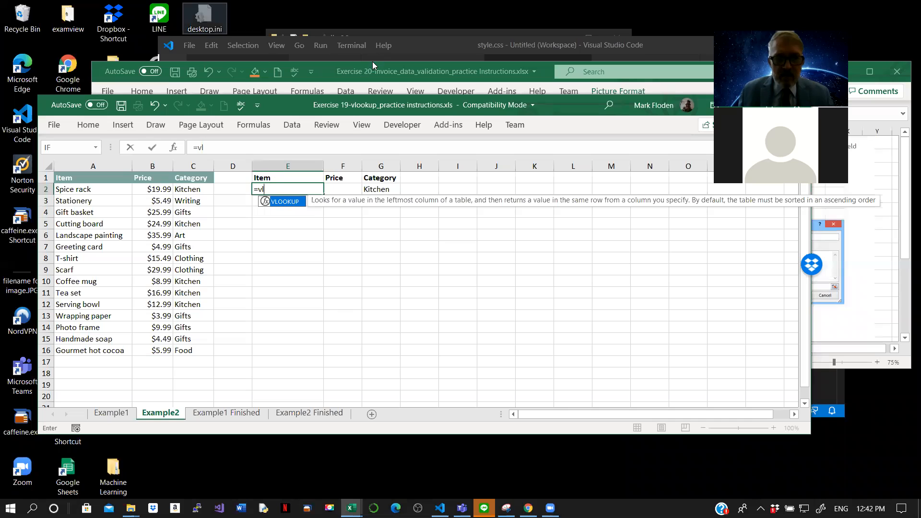
double_click(282, 204)
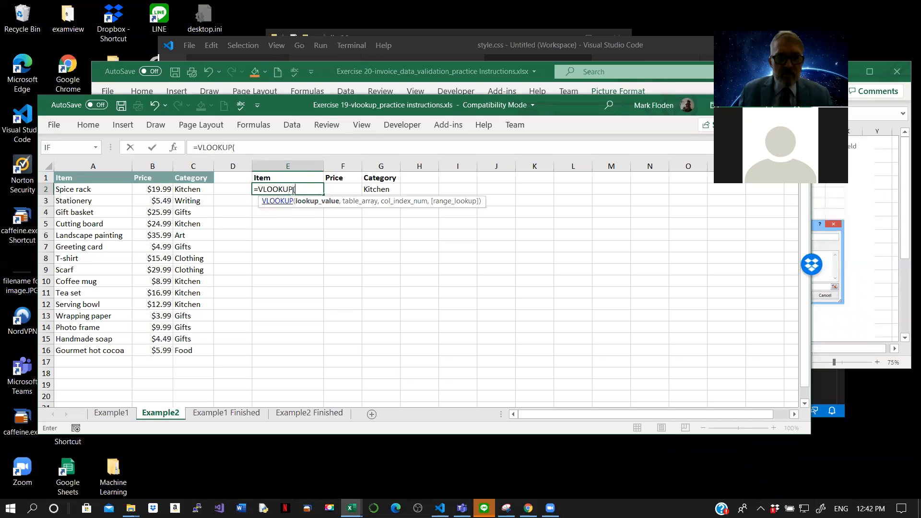
left_click(373, 189)
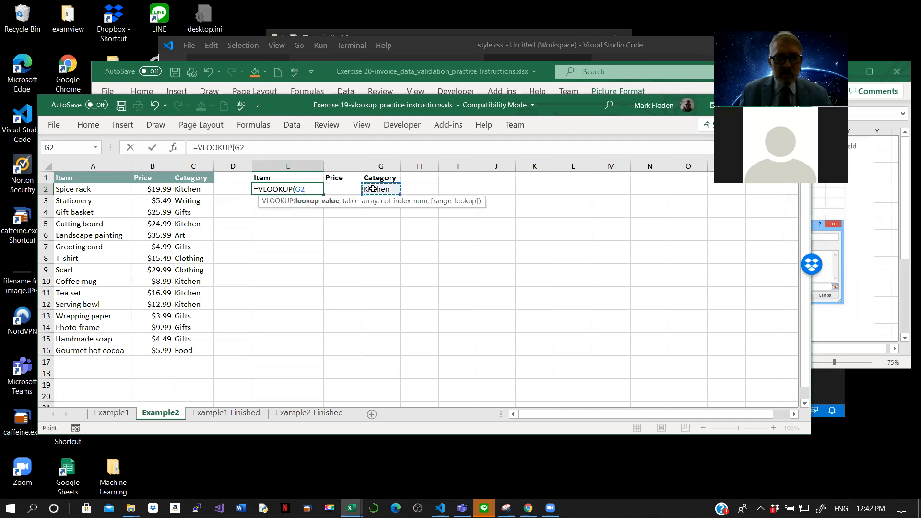
type(",")
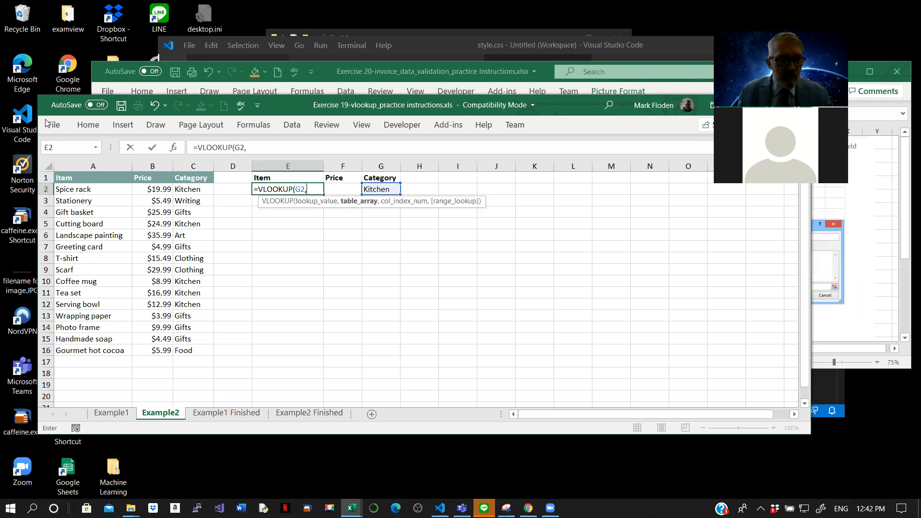
left_click_drag(60, 189, 193, 349)
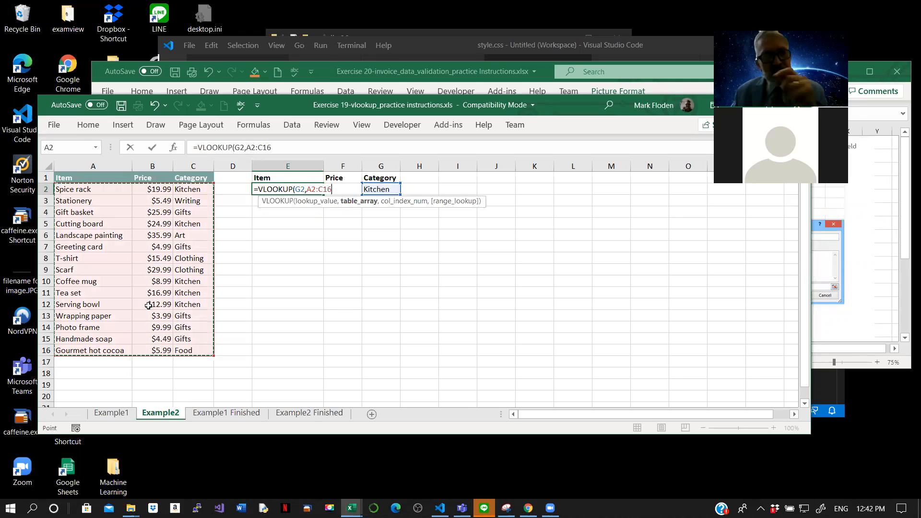
key("Escape")
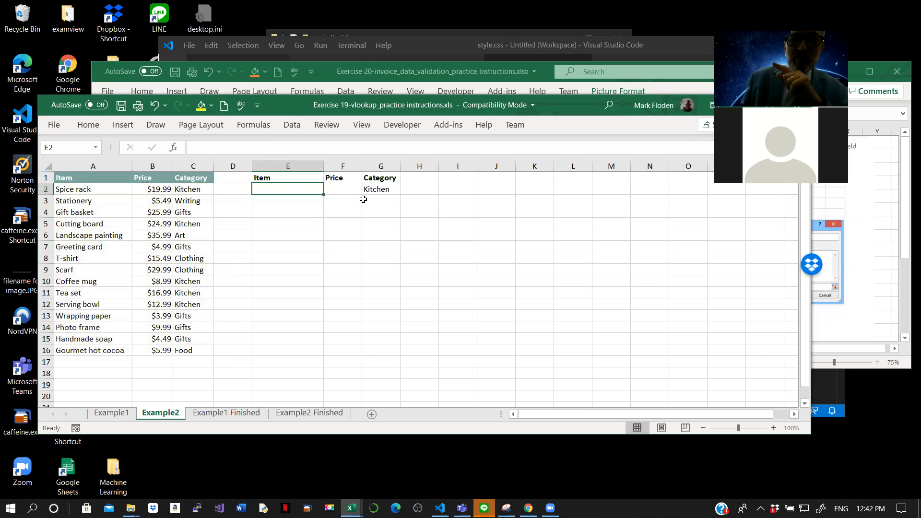
- Clear the Kitchen entry from cell G2 under the Category header
left_click(373, 194)
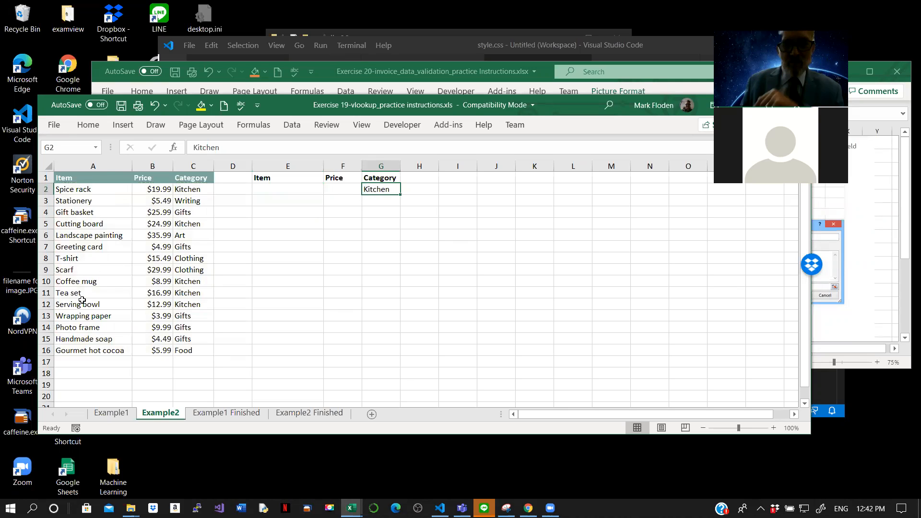
left_click(273, 188)
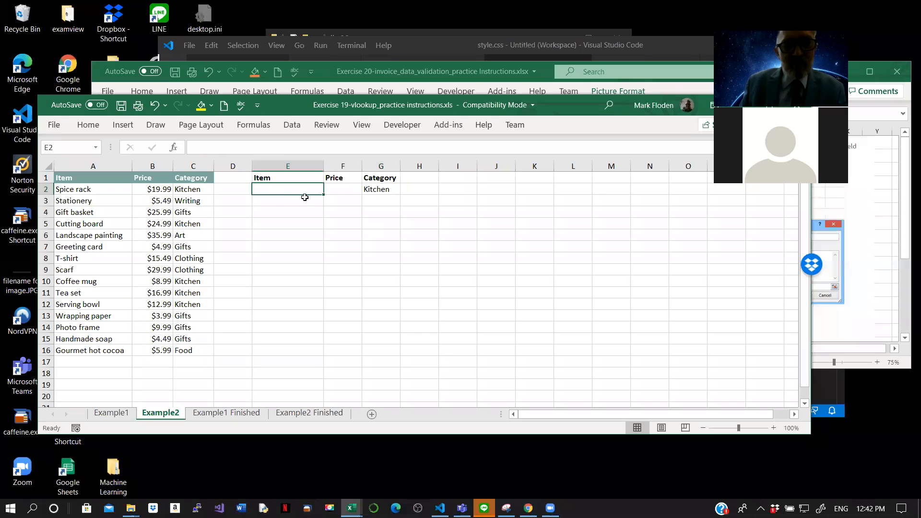
left_click(372, 190)
key("Delete")
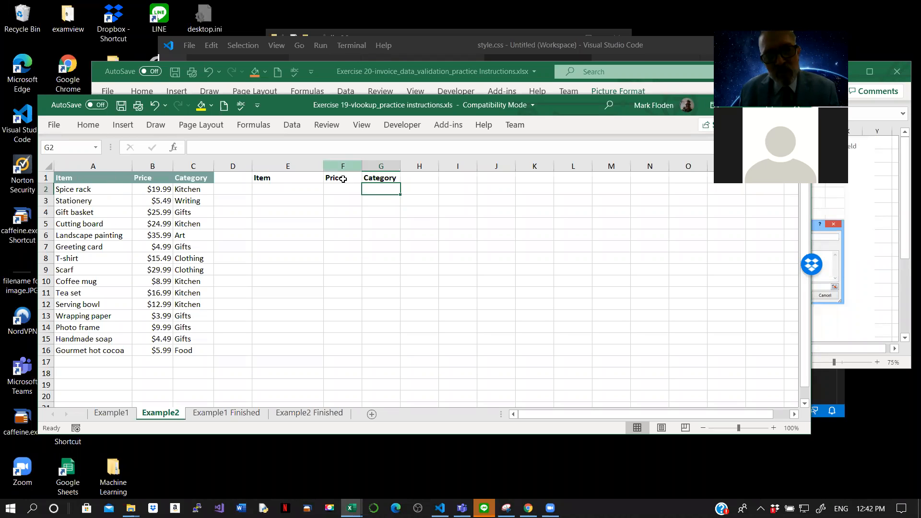
- Enter Spice rack as the lookup item in cell E2
left_click(270, 187)
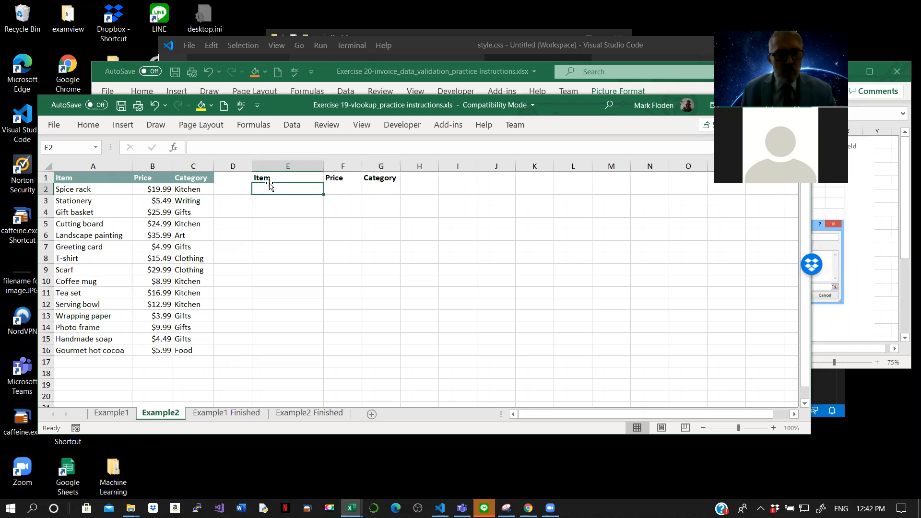
type("Spice")
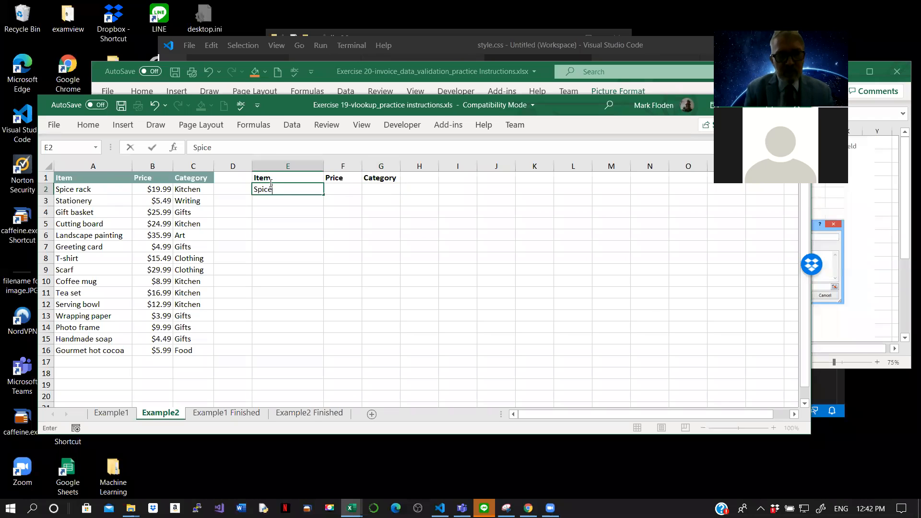
key("Return")
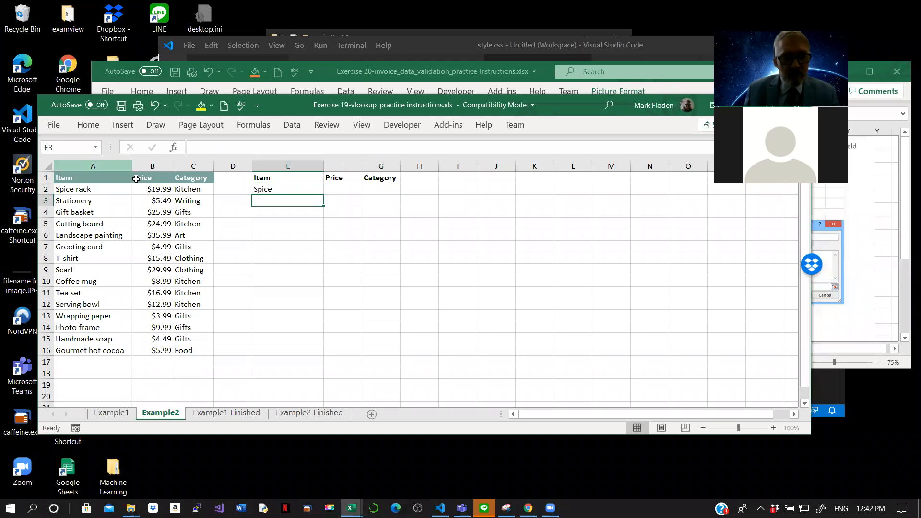
left_click(270, 190)
left_click(239, 146)
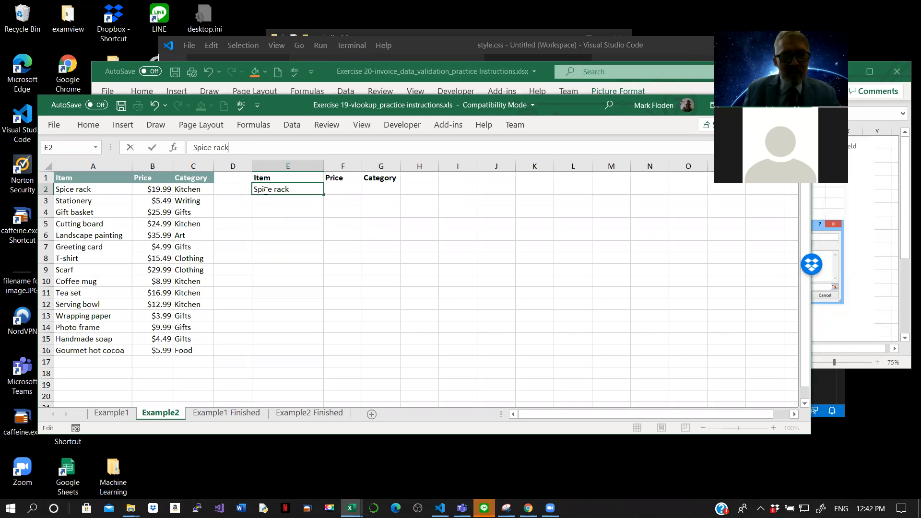
left_click(77, 190)
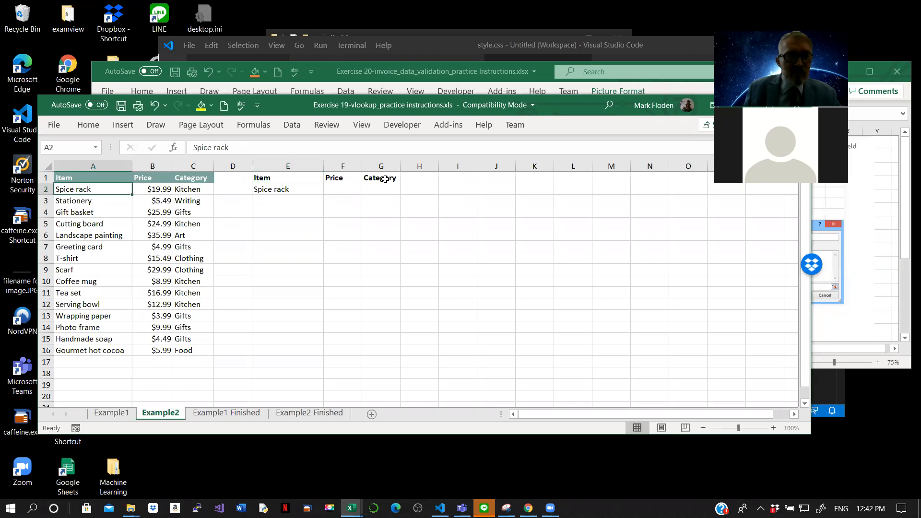
- Enter an exact-match price lookup in F2 with the formula =VLOOKUP(E2,A2:C16,2,false)
left_click(336, 191)
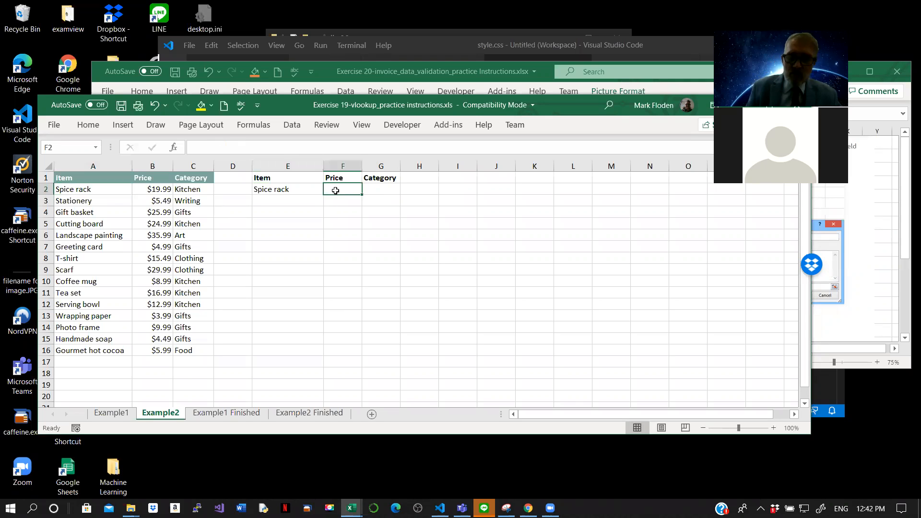
type("=")
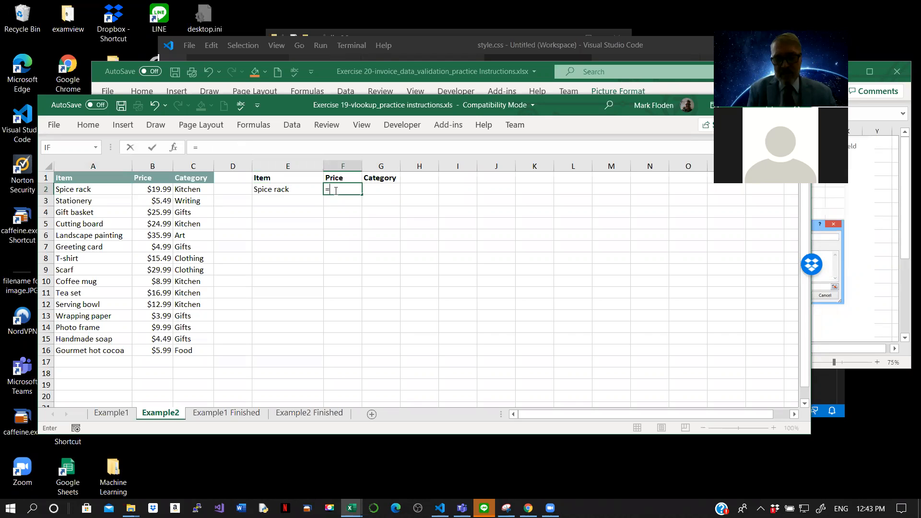
type("vl")
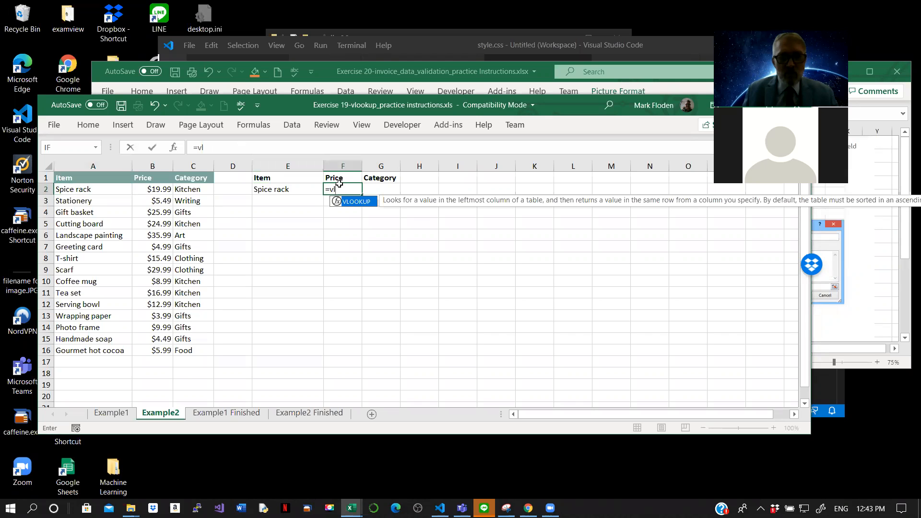
double_click(357, 201)
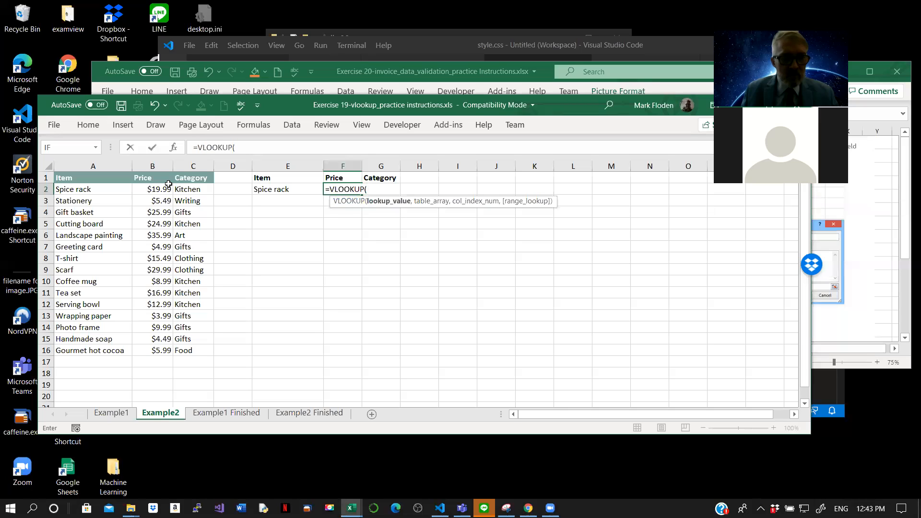
left_click(261, 189)
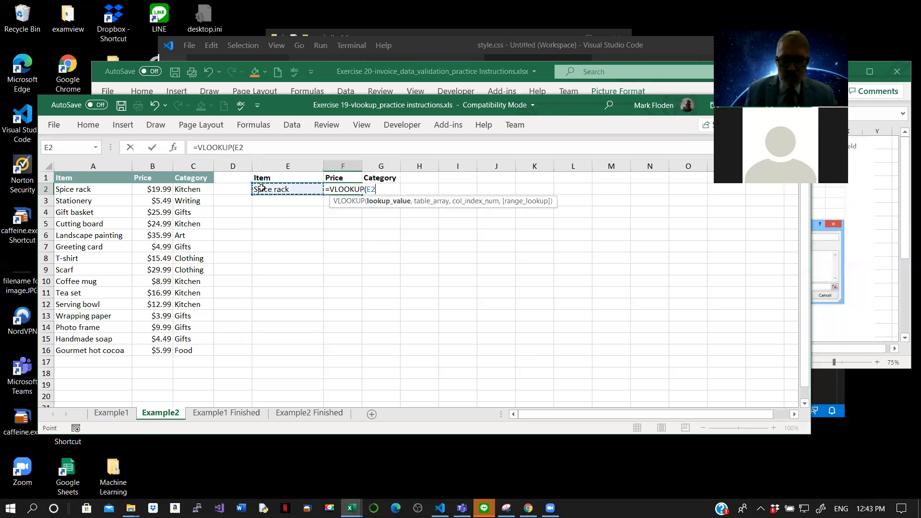
type(",")
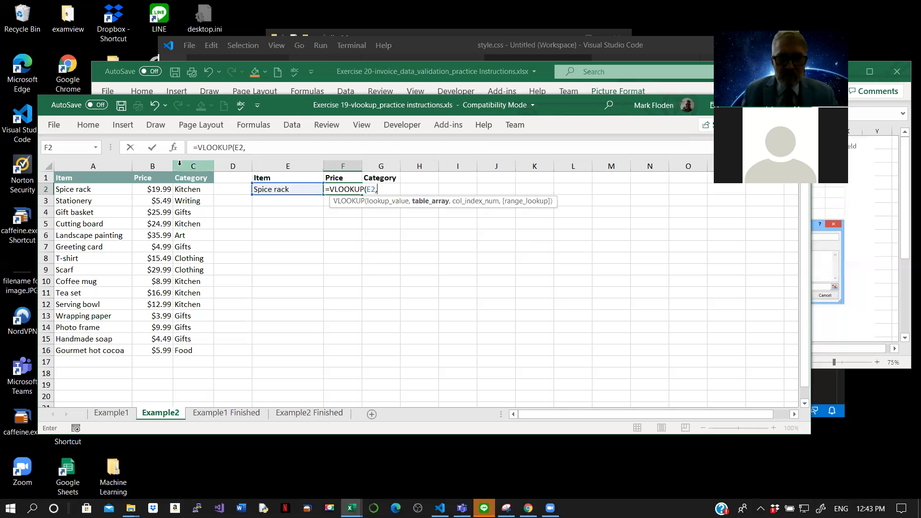
left_click_drag(65, 190, 183, 350)
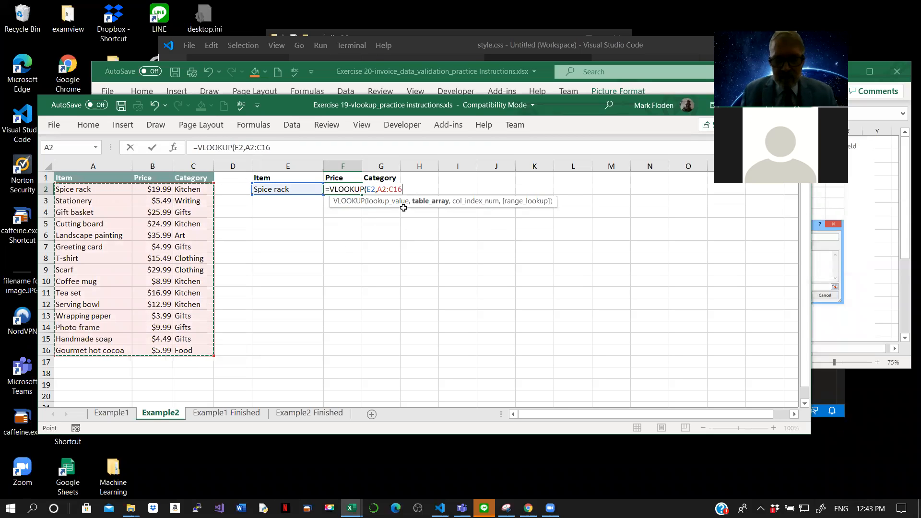
type(",")
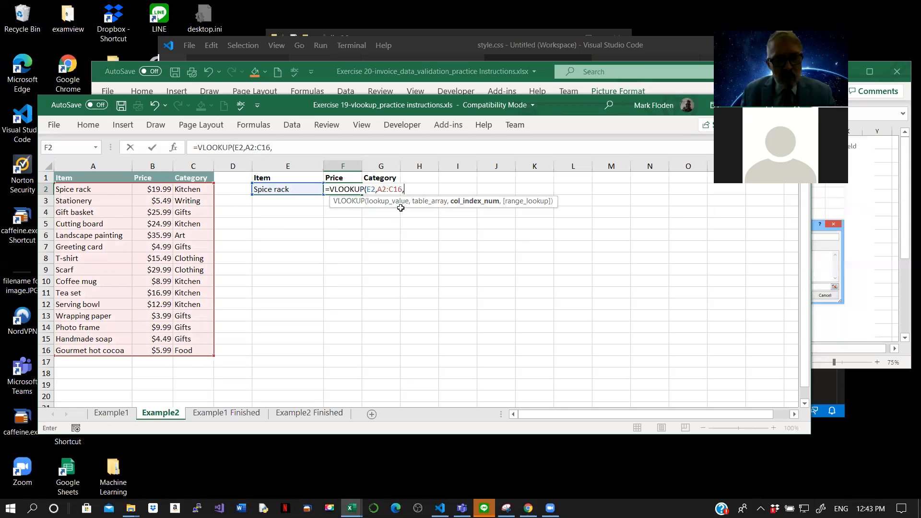
type("2")
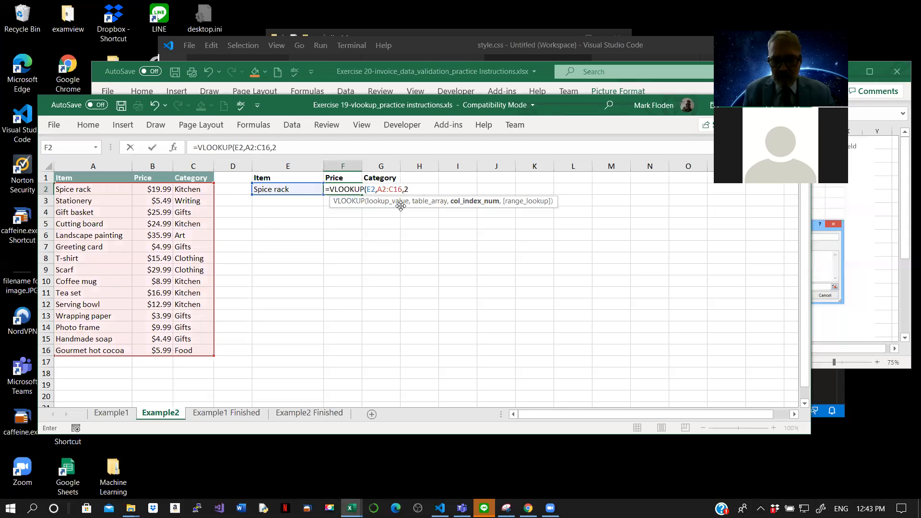
type(",false)")
key("Return")
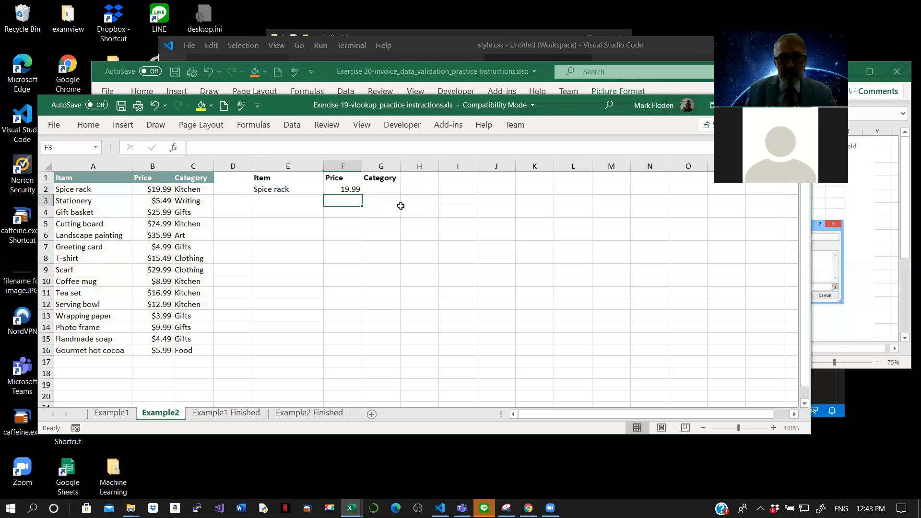
- Enter an exact-match category lookup in G2 with the formula =VLOOKUP(E2,A2:C16,3,false)
left_click(373, 190)
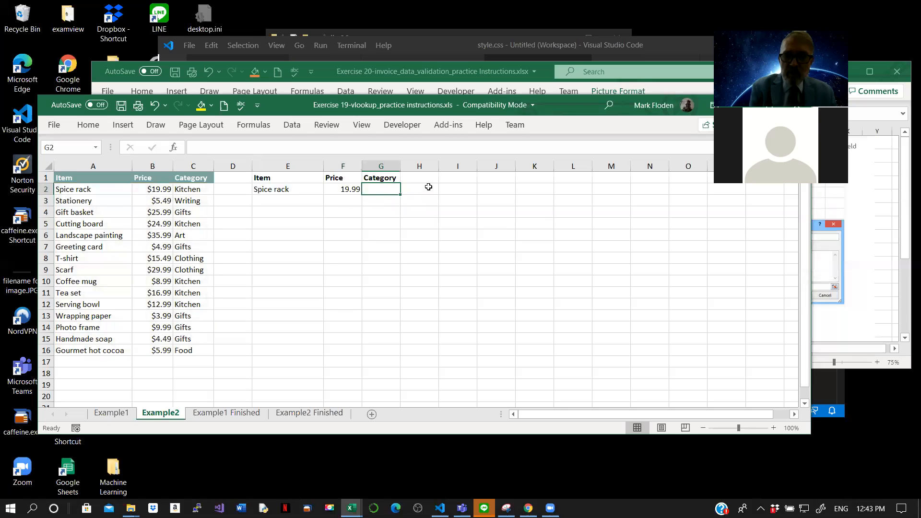
type("=v")
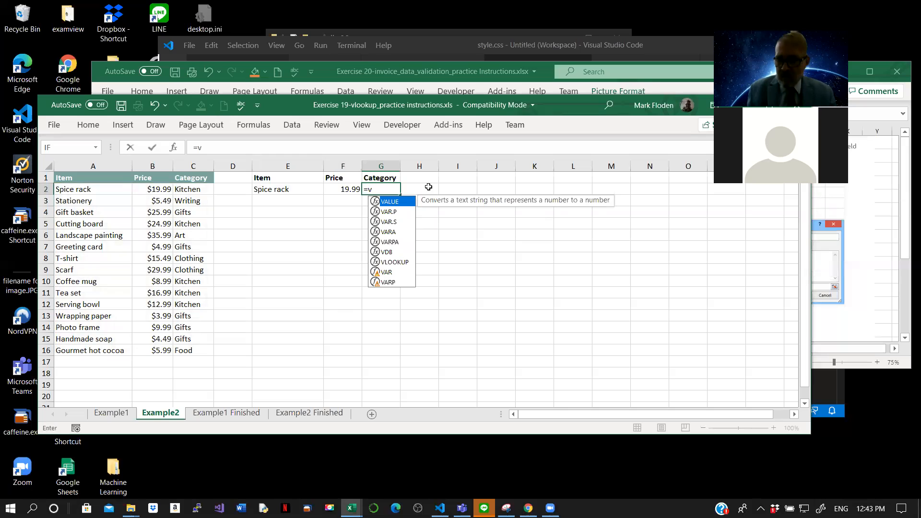
type("loo")
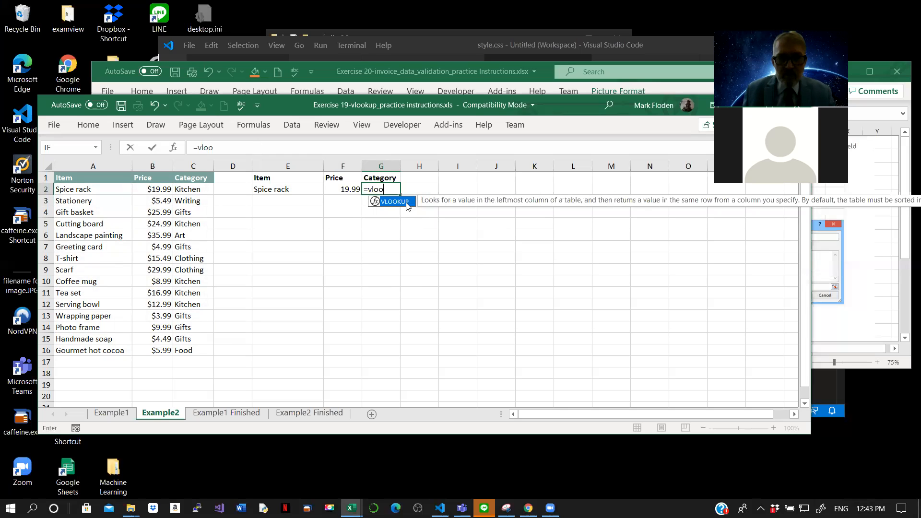
double_click(406, 206)
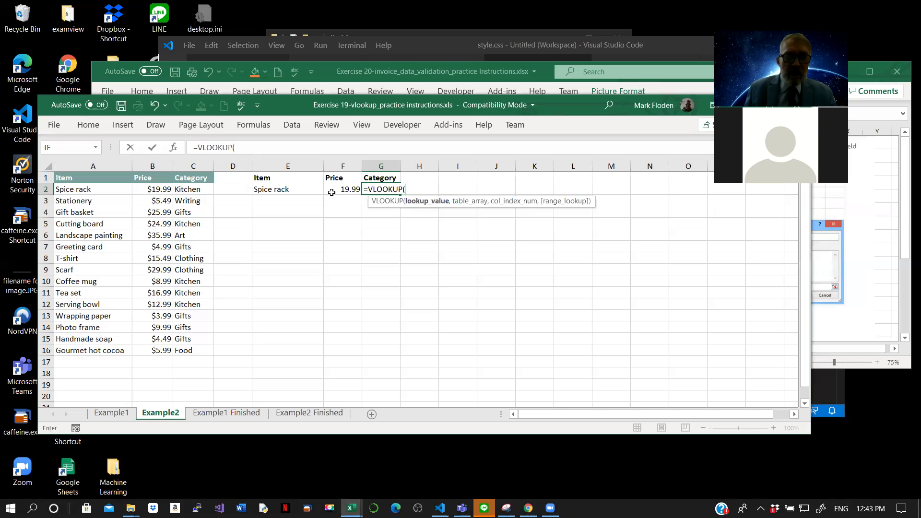
left_click(278, 190)
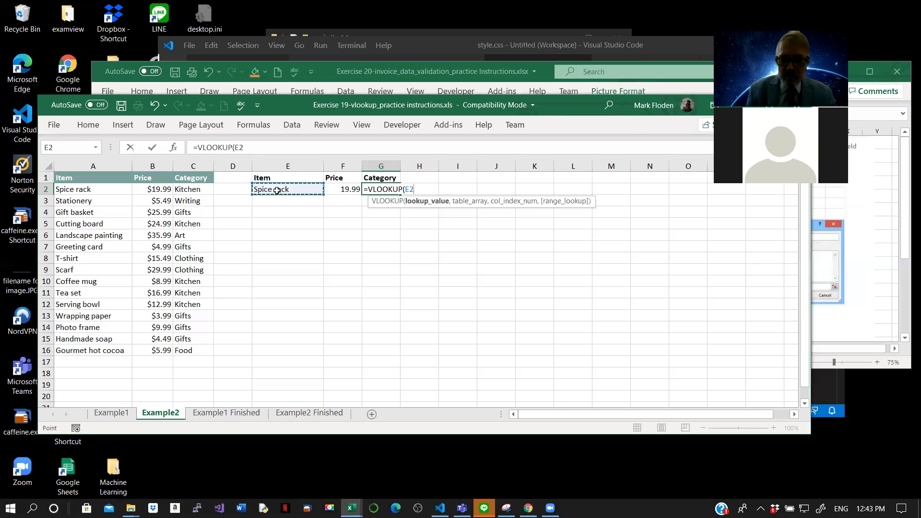
type(",")
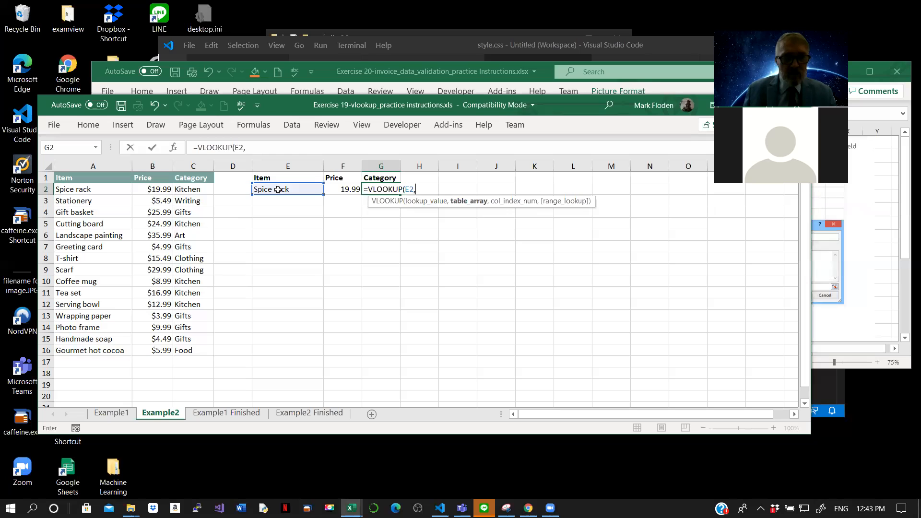
left_click_drag(67, 188, 190, 348)
type(",")
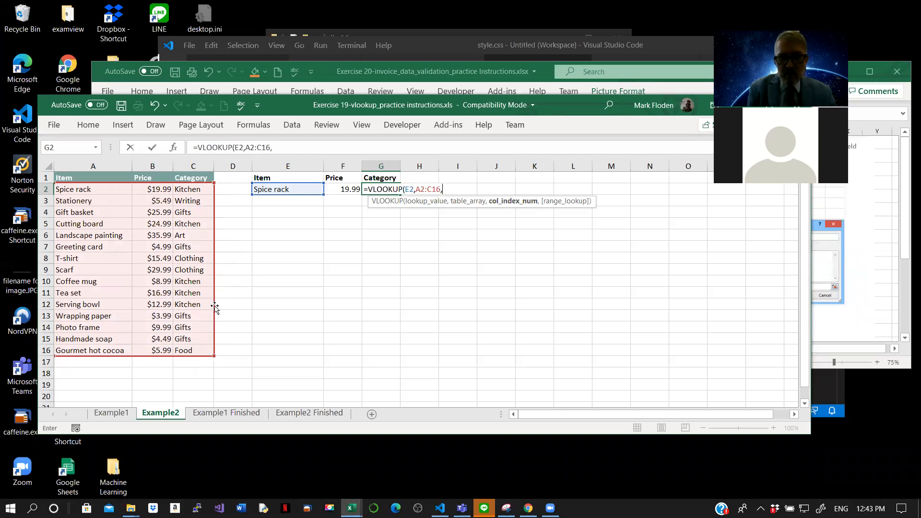
type("3")
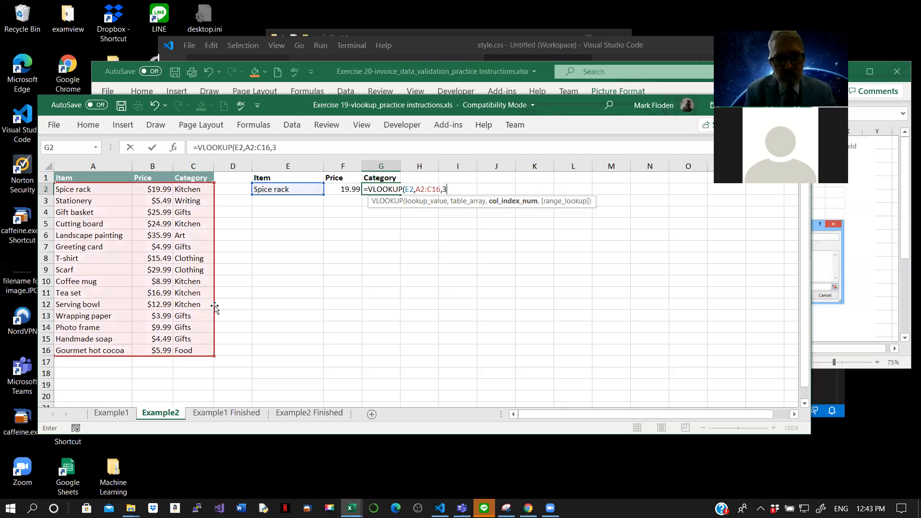
type(",f")
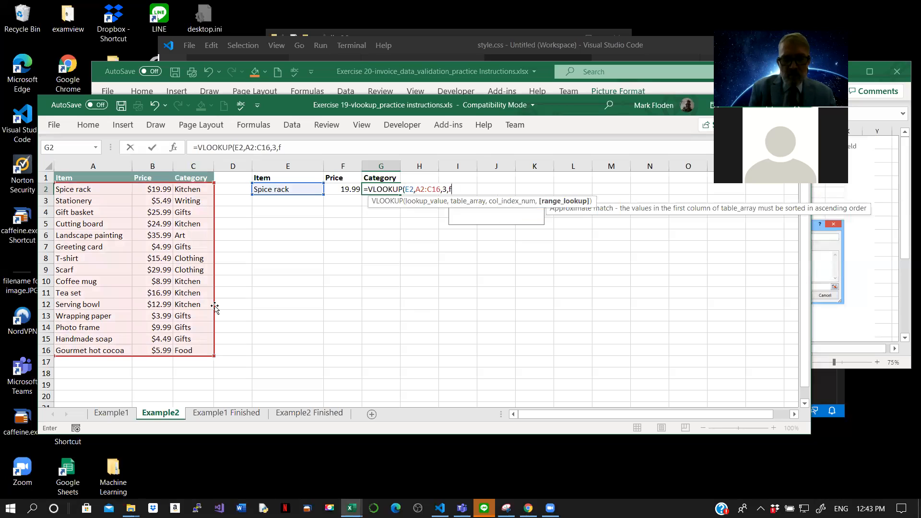
type("alse)")
key("Return")
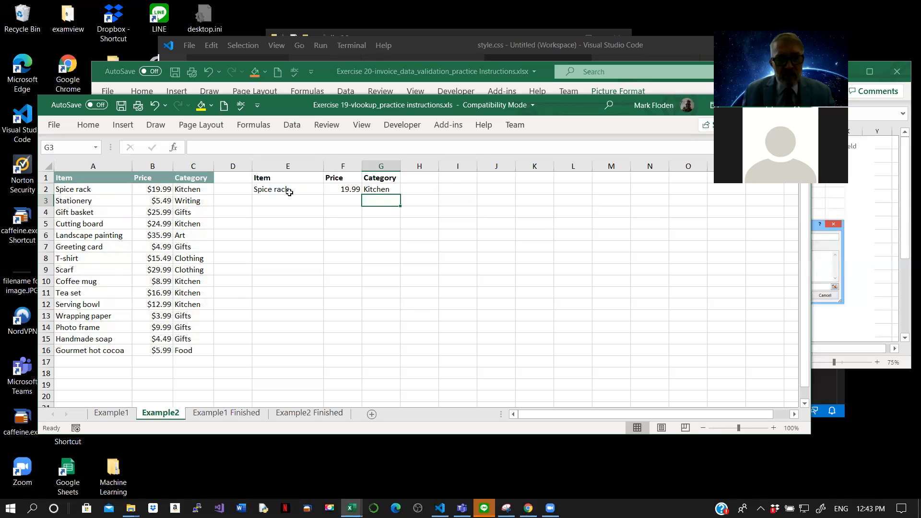
- Replace the lookup item in cell E2 with Photo frame
left_click(271, 191)
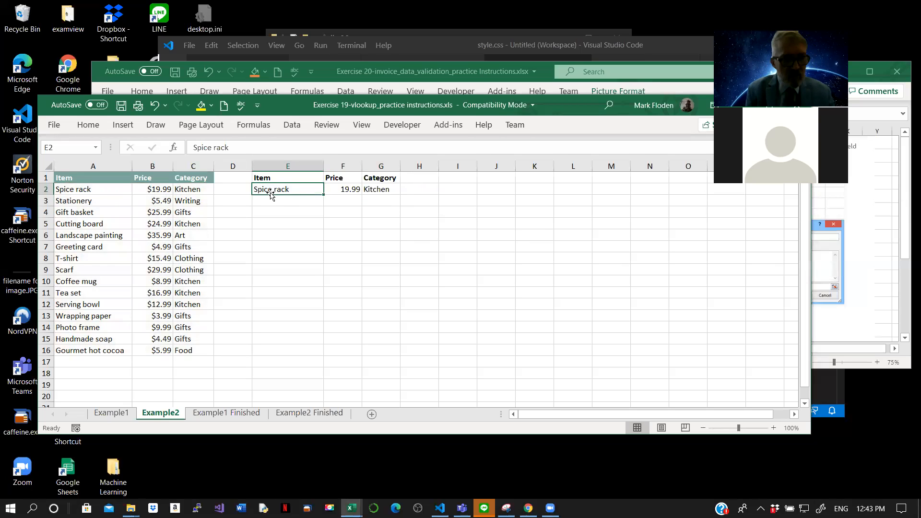
type("Pho")
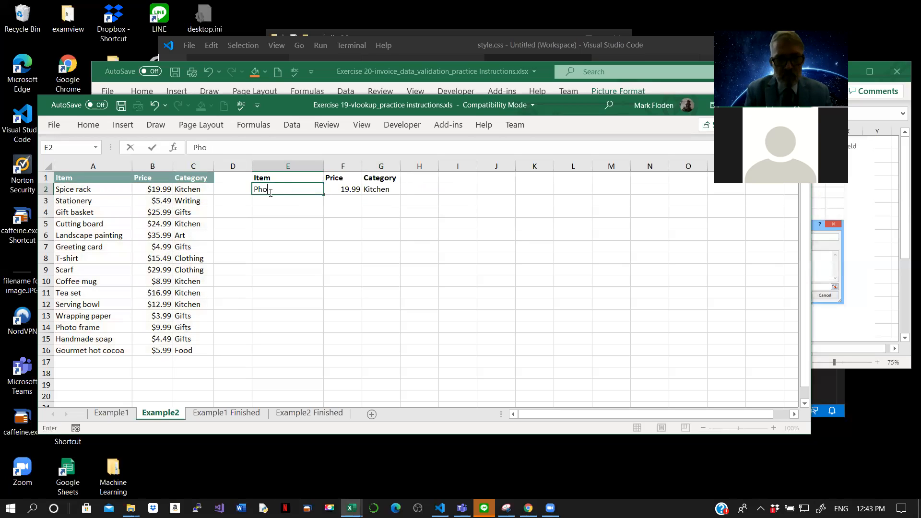
type("to frame")
key("Return")
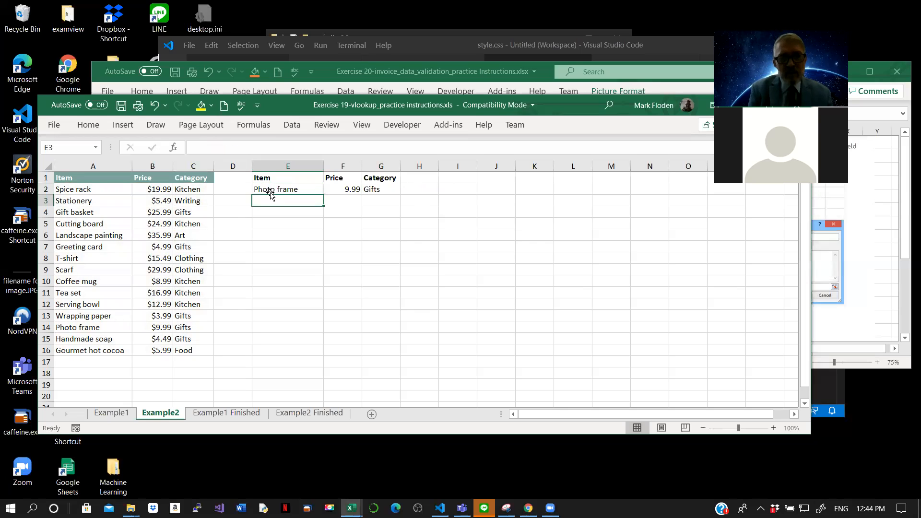
- Capitalize the second word of the lookup item in E2 so it reads Photo Frame
left_click(261, 189)
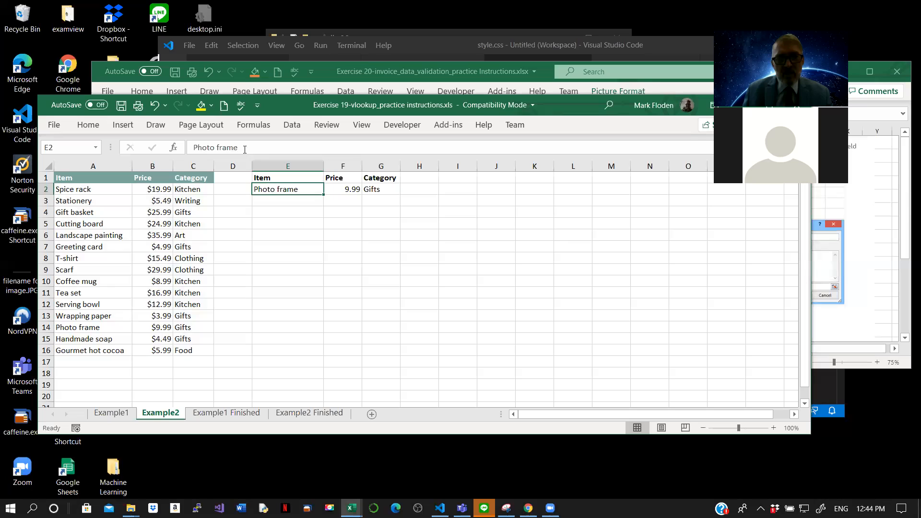
left_click(219, 146)
key("Delete")
type("F")
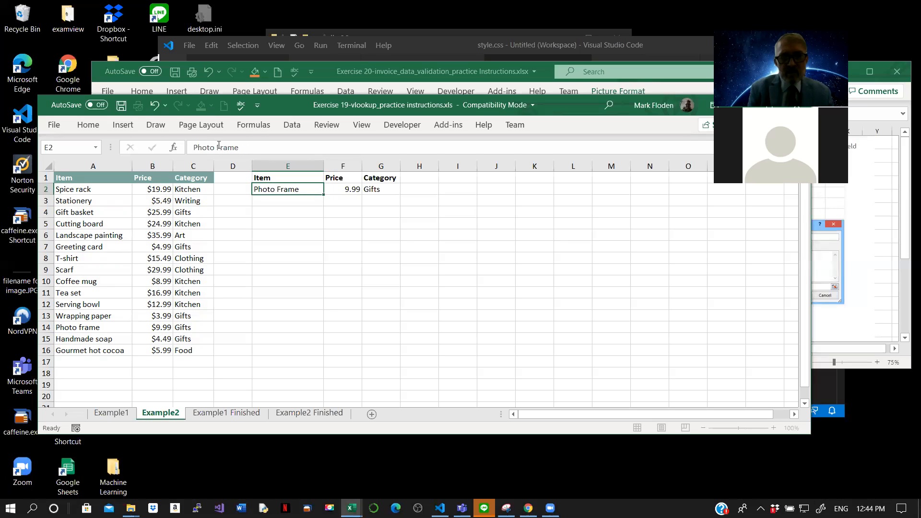
key("Return")
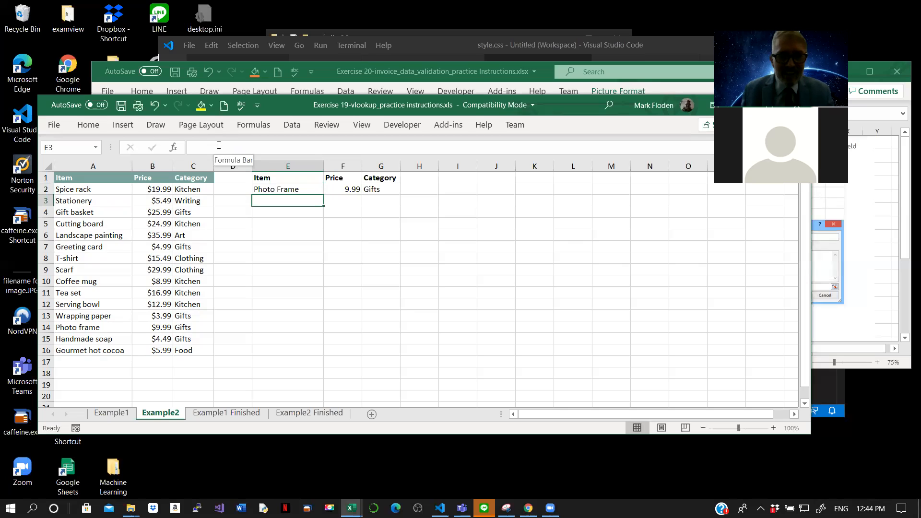
- Shorten the lookup item in E2 to the misspelled Photo Fram to test the exact match
left_click(271, 189)
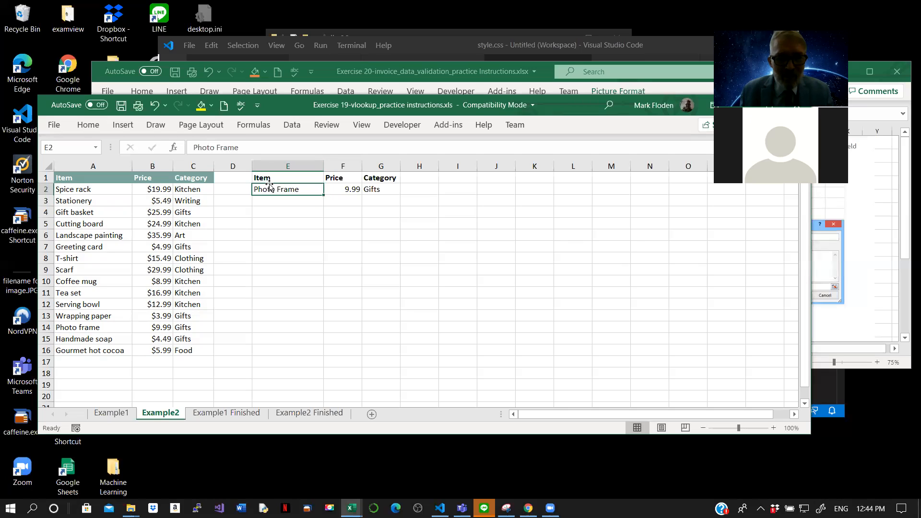
left_click(250, 151)
key("BackSpace")
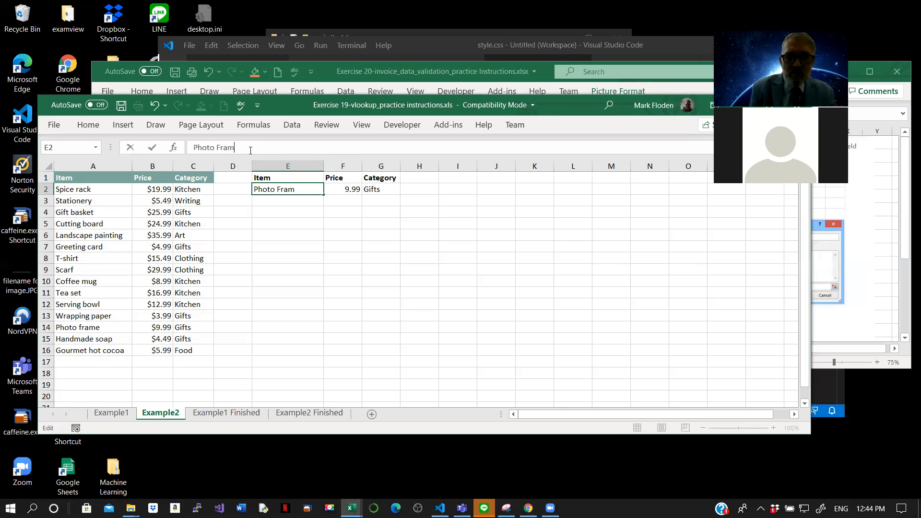
key("Return")
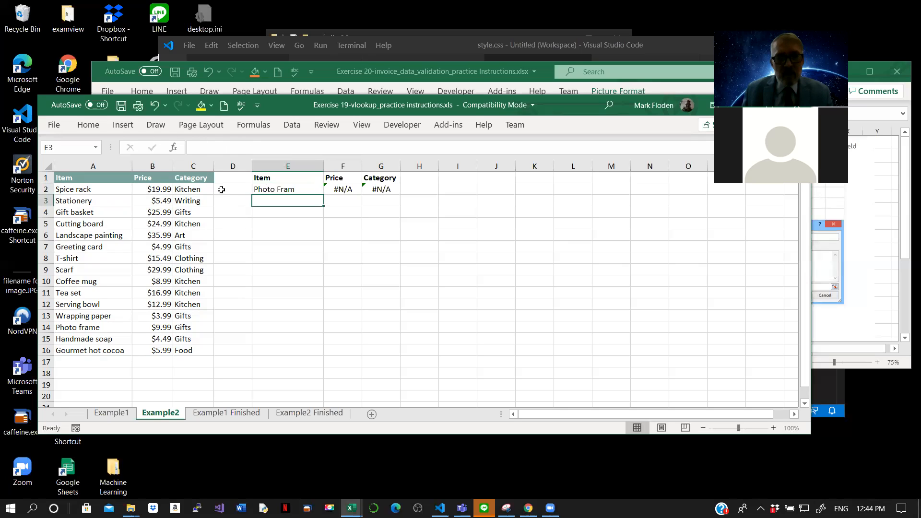
- Correct the spelling of the lookup item in E2 back to Photo Frame
left_click(264, 189)
left_click(239, 152)
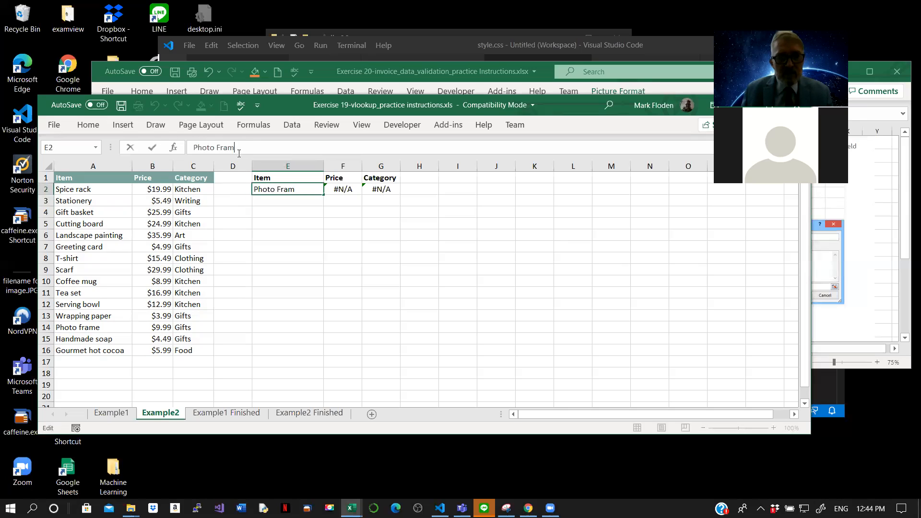
type("e")
key("Return")
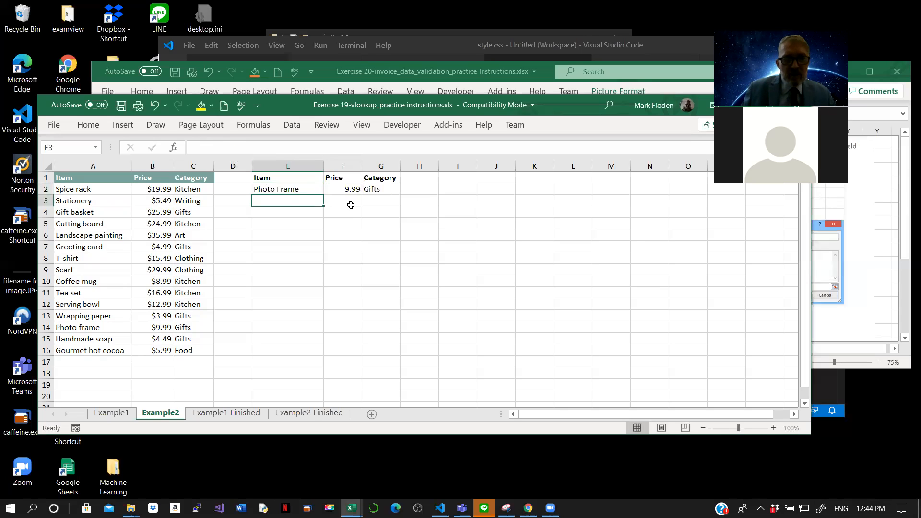
- Switch to the Exercise 20 invoice data validation workbook and select range A2:A10 on the Shipping sheet
left_click(593, 492)
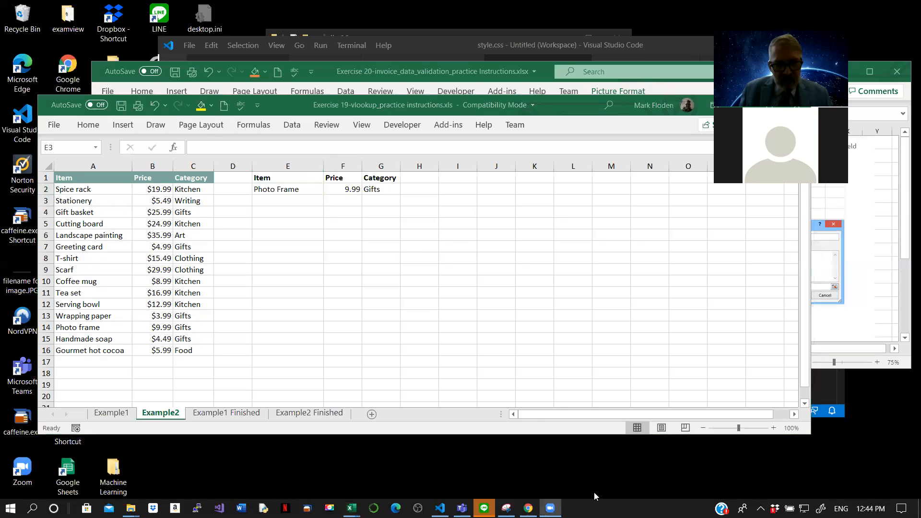
left_click(445, 74)
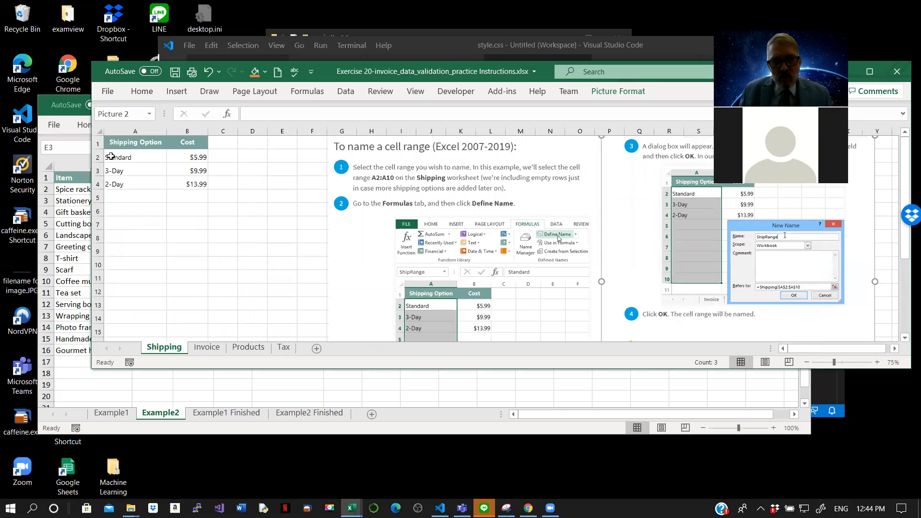
left_click_drag(111, 156, 135, 263)
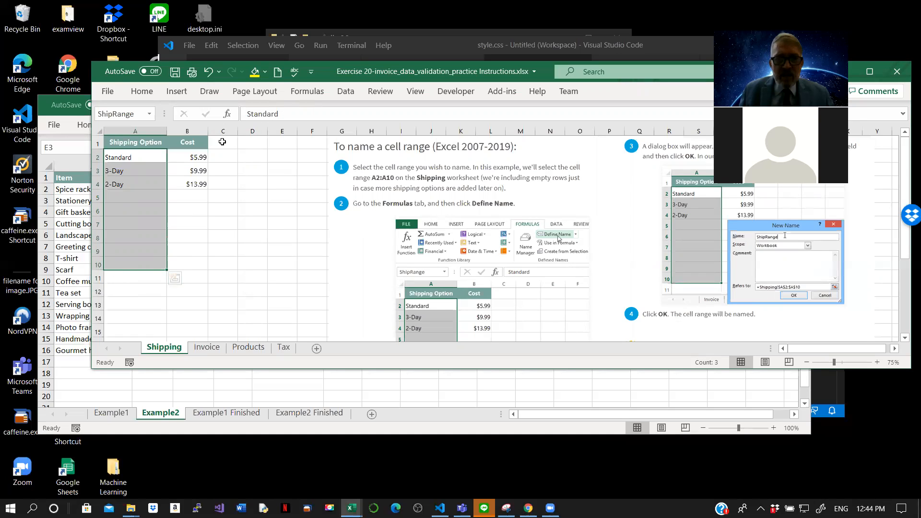
- Try to define the workbook-scoped name ShipRange for the selected range Shipping!$A$2:$A$10, and dismiss the naming dialog
left_click(306, 96)
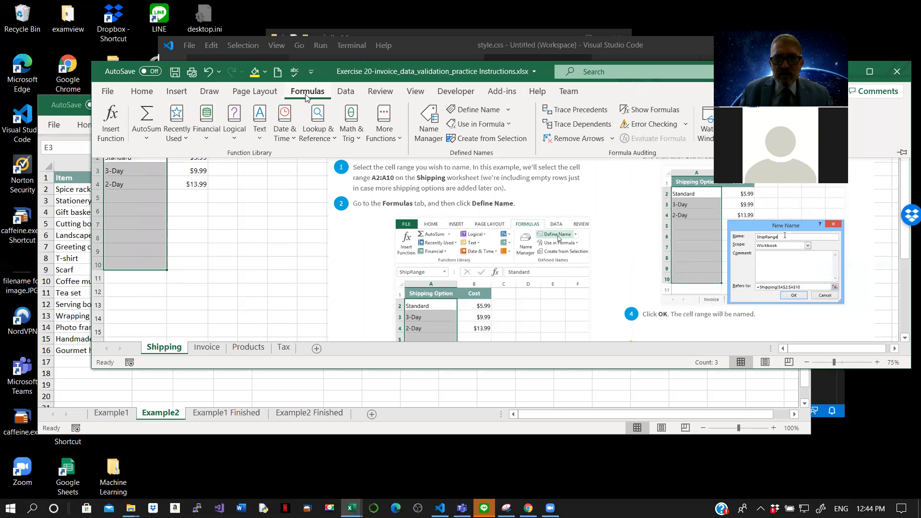
left_click(484, 110)
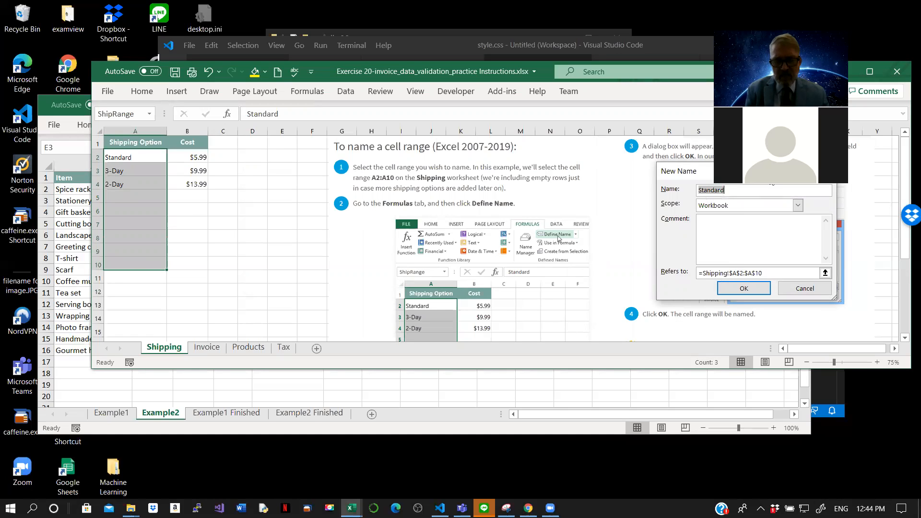
type("ShipRange")
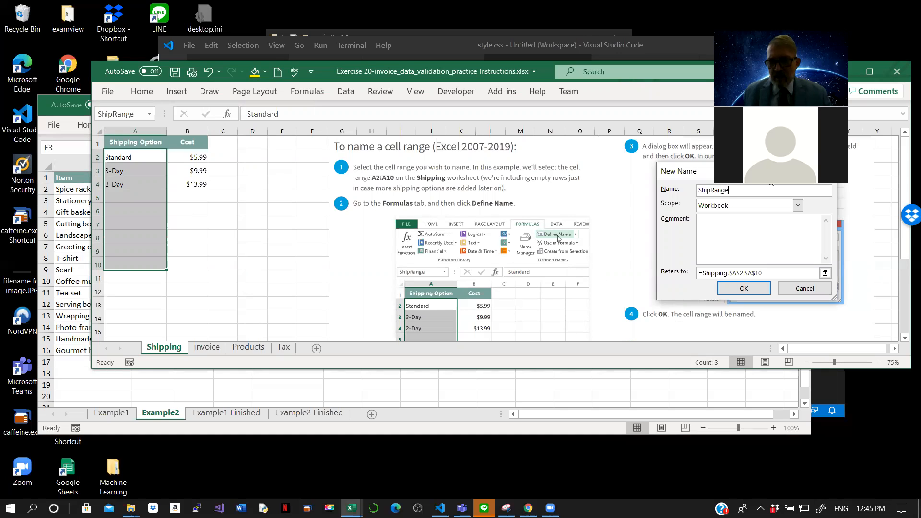
left_click(749, 294)
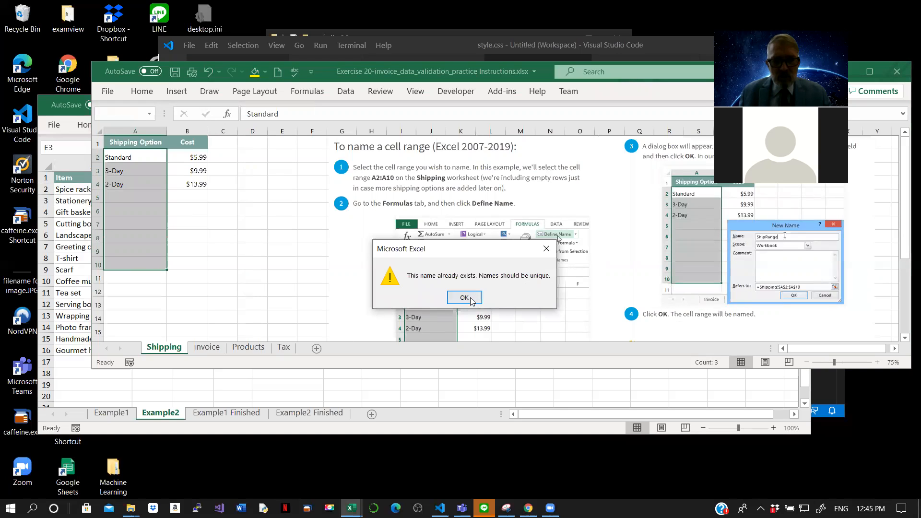
left_click(464, 298)
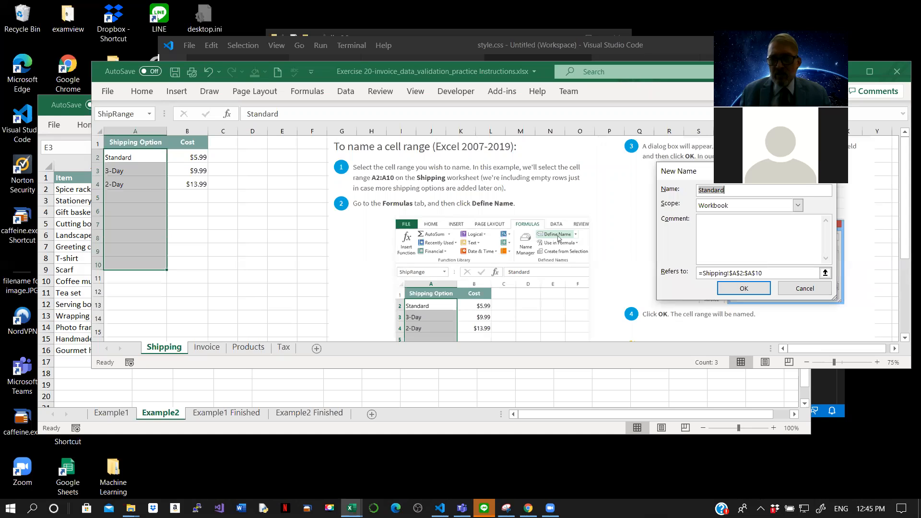
left_click(826, 171)
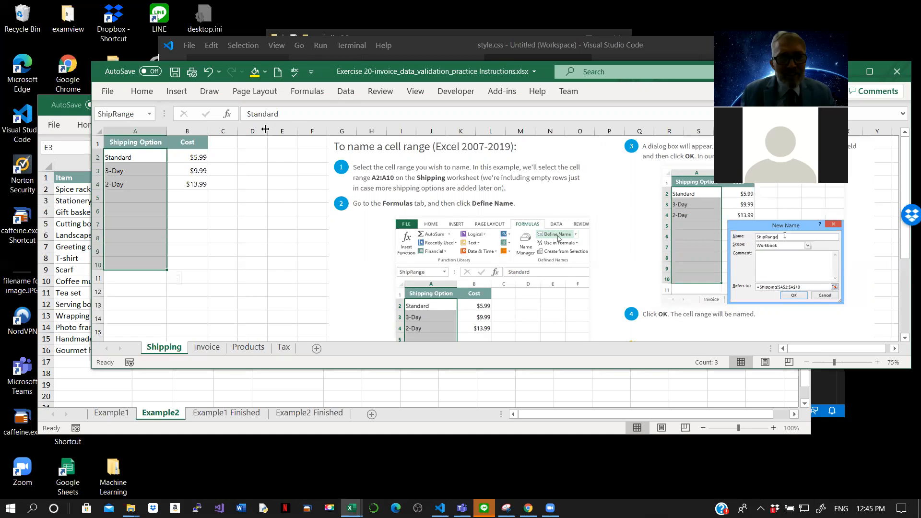
- Check the workbook's defined names and the range ShipRange refers to in the Name Manager, and close it
left_click(307, 91)
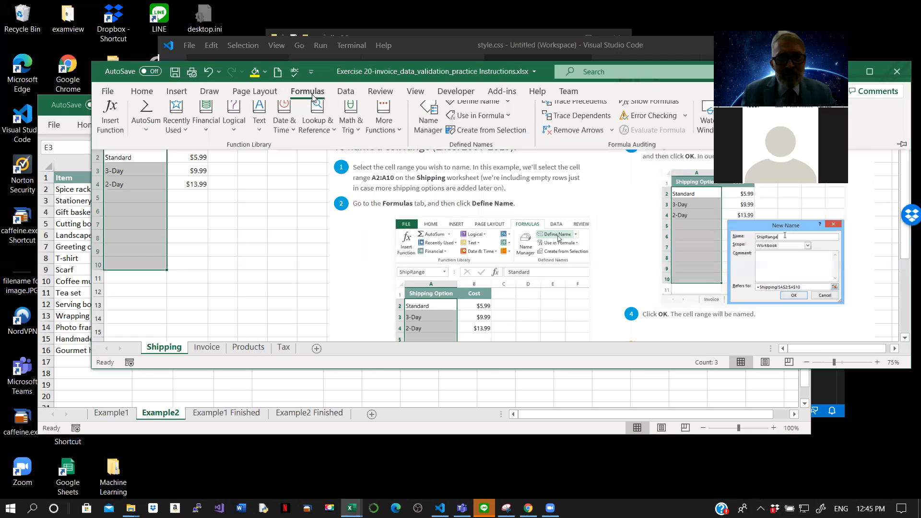
left_click(421, 121)
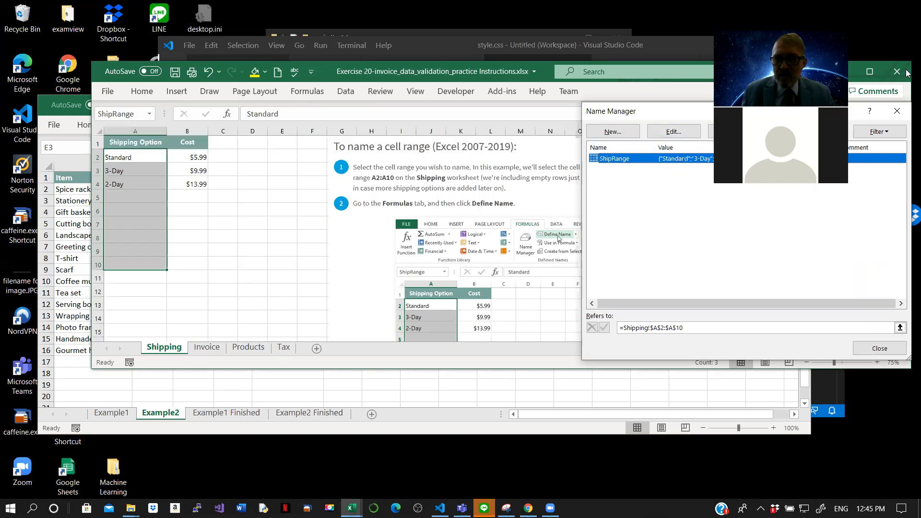
left_click(886, 112)
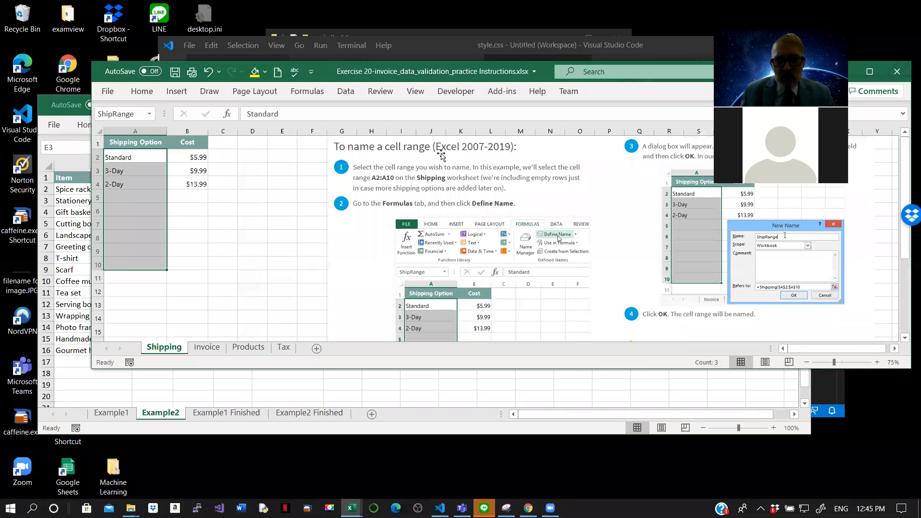
- Switch to the Invoice sheet, clear the Shipping Option in cell E6 and re-enter it as 3-day
left_click(209, 350)
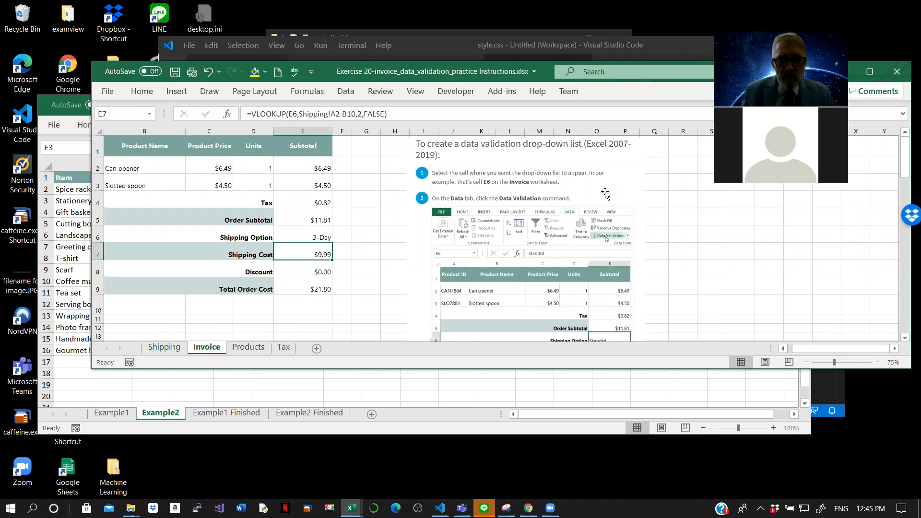
left_click(314, 224)
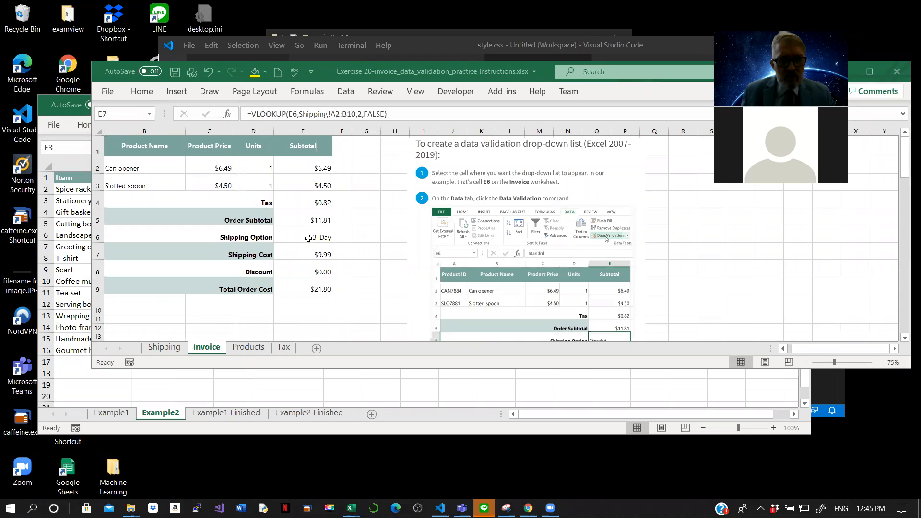
left_click(309, 238)
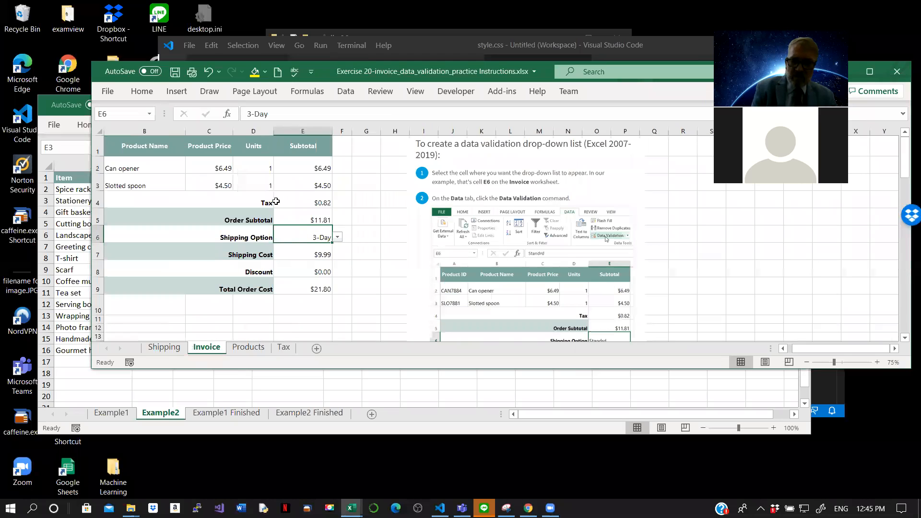
key("Delete")
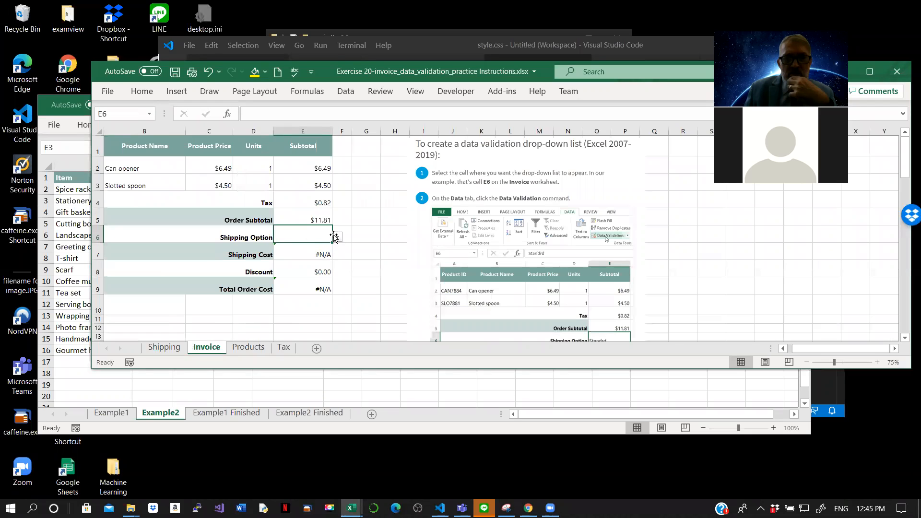
type("3")
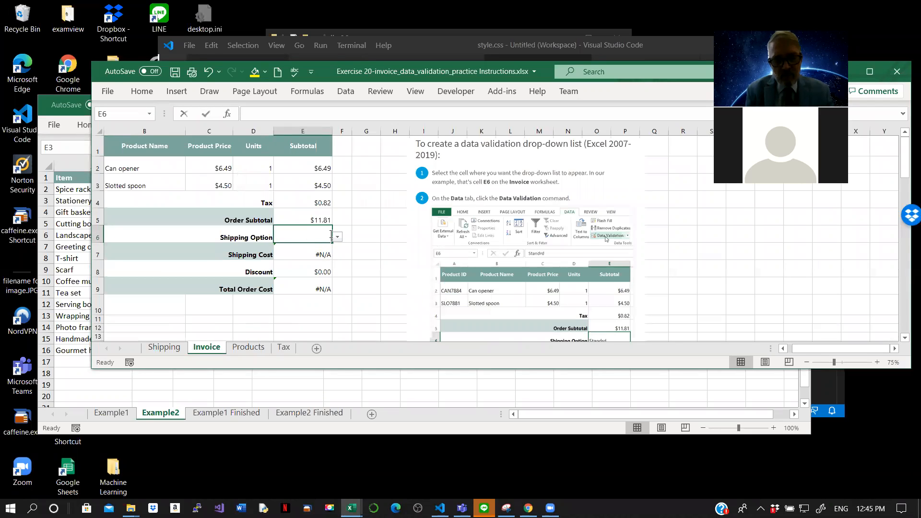
type("-day")
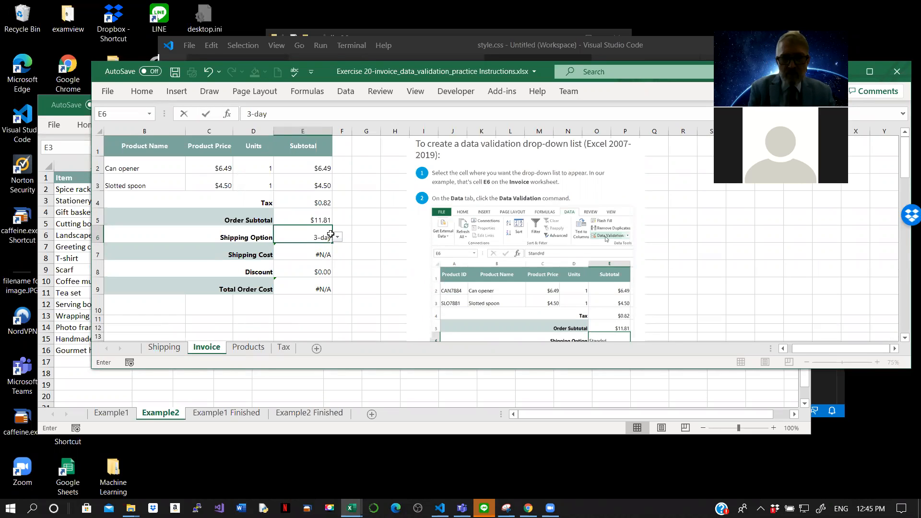
key("Return")
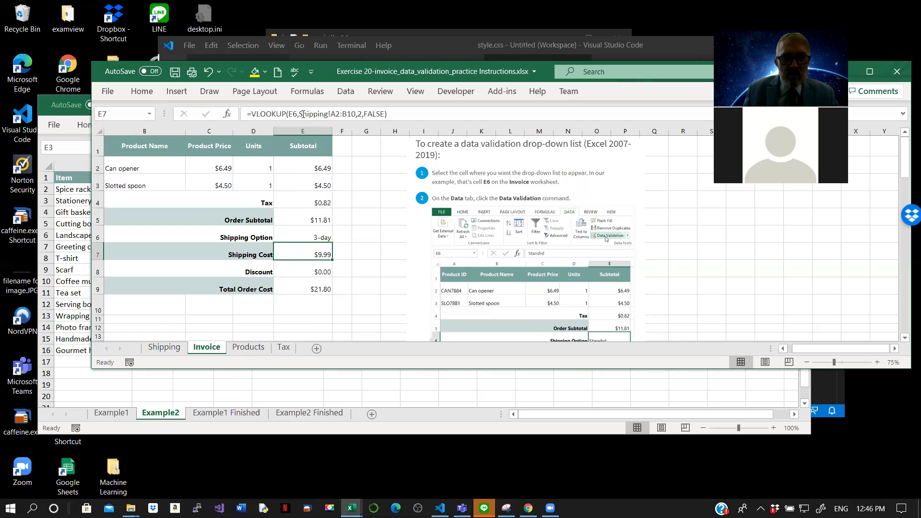
- Inspect the Discount and Total Order Cost formulas in E8 and E9, and view the shipping choices offered in E6
left_click(297, 270)
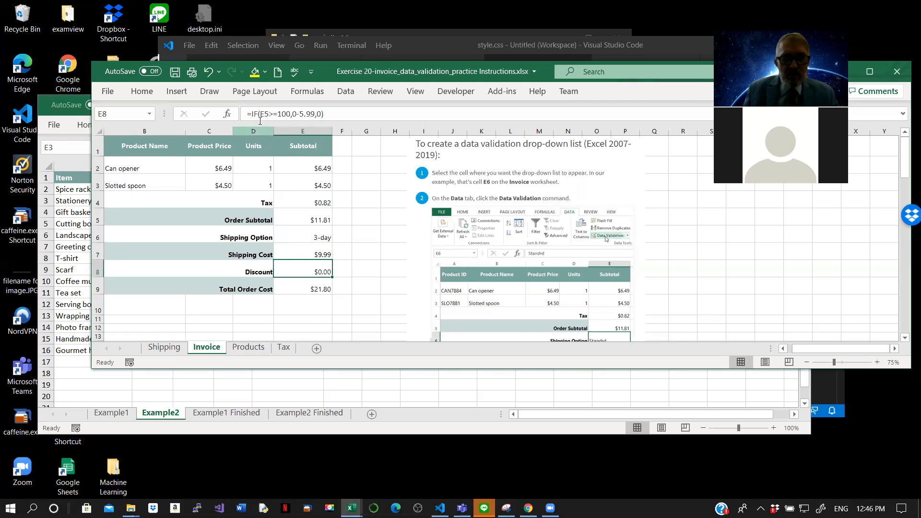
left_click(306, 285)
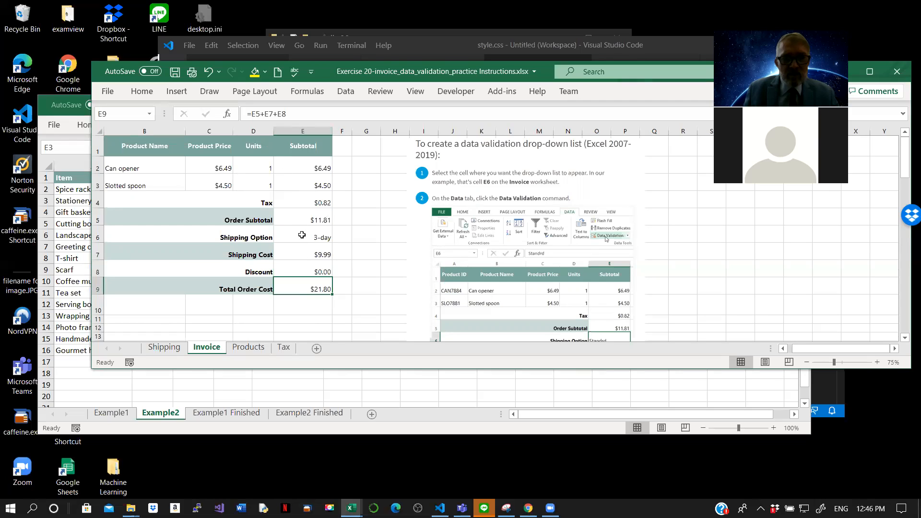
left_click(302, 234)
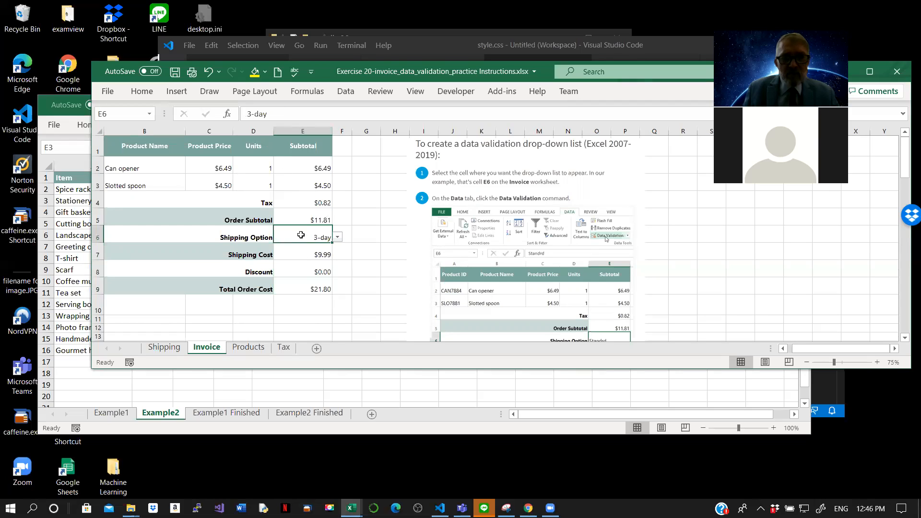
left_click(338, 238)
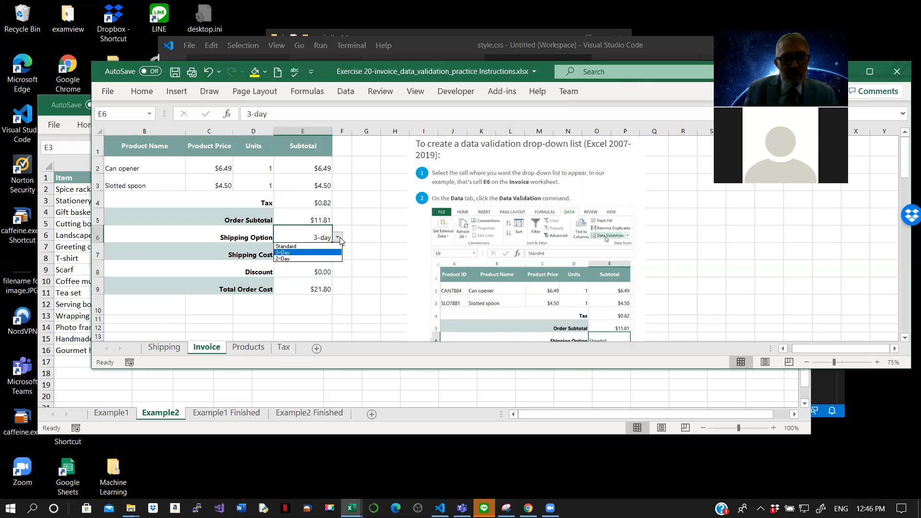
left_click(290, 229)
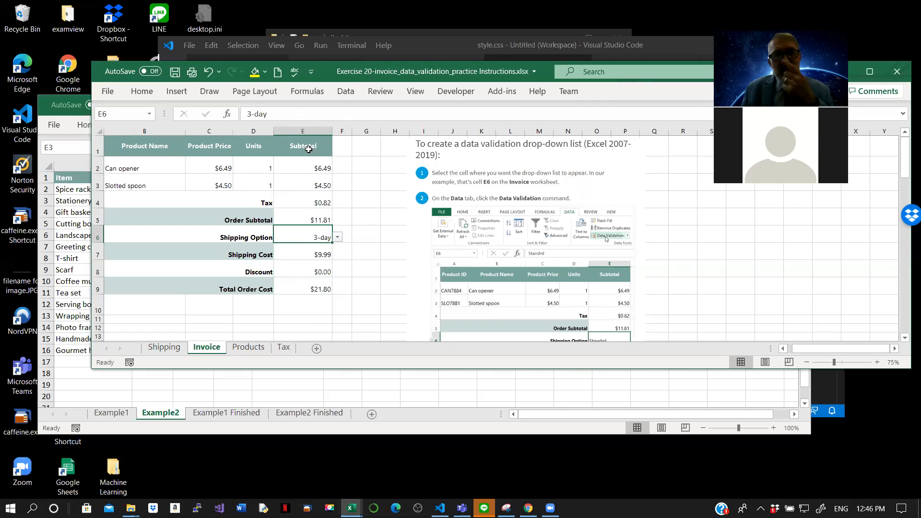
- Review the data validation criteria of cell E6, reselect List as the allowed type and accept the settings
left_click(345, 92)
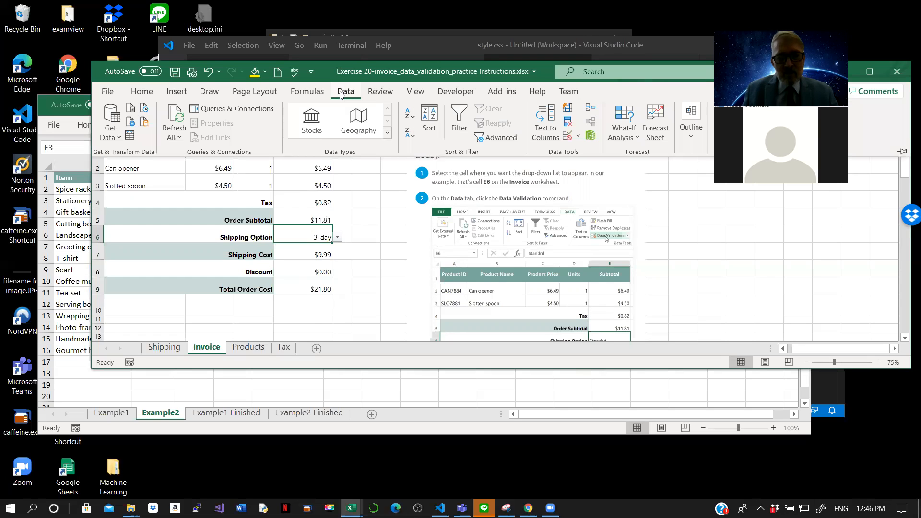
left_click(578, 137)
left_click(581, 153)
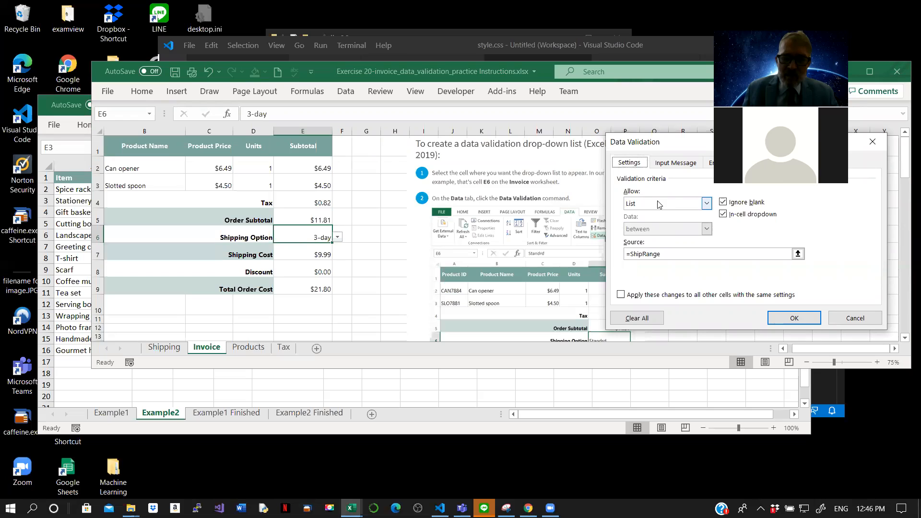
left_click(704, 204)
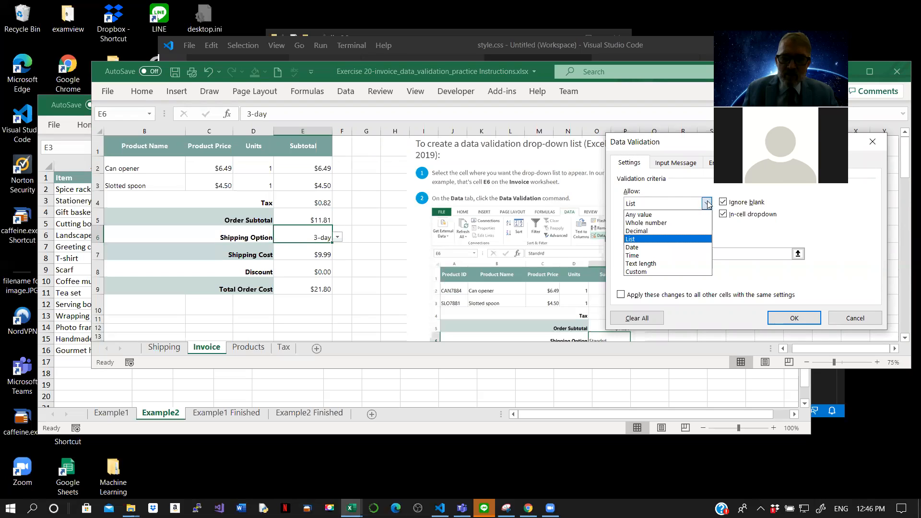
left_click(657, 240)
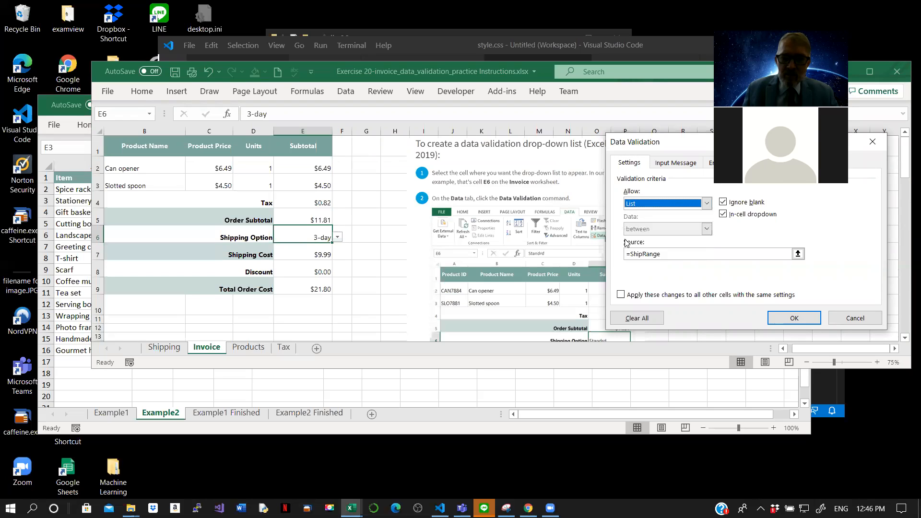
left_click(773, 317)
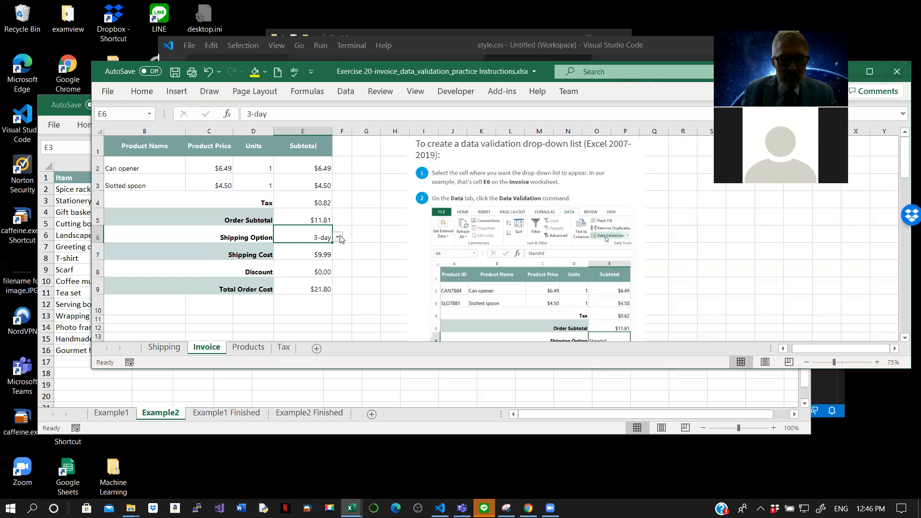
- Try to replace the source of E6's validation list with the Shipping sheet reference =Shipping!, and dismiss the alerts
right_click(299, 234)
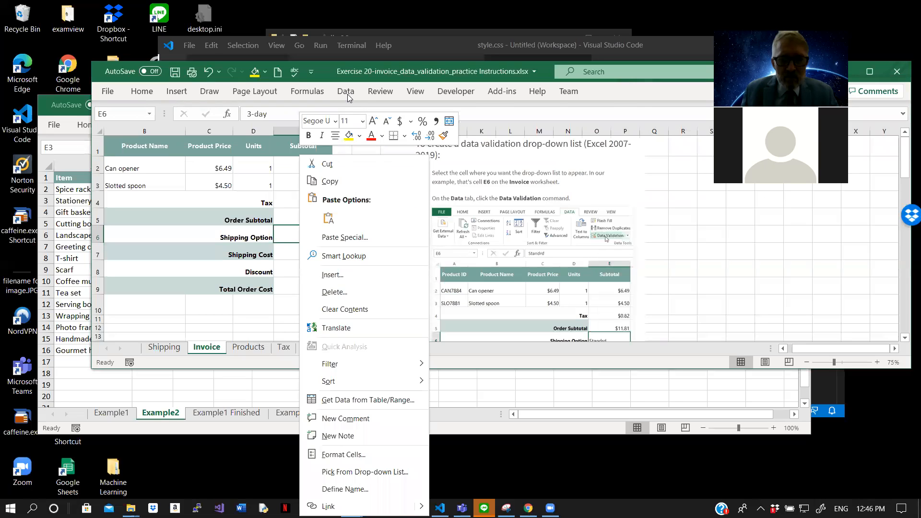
left_click(346, 93)
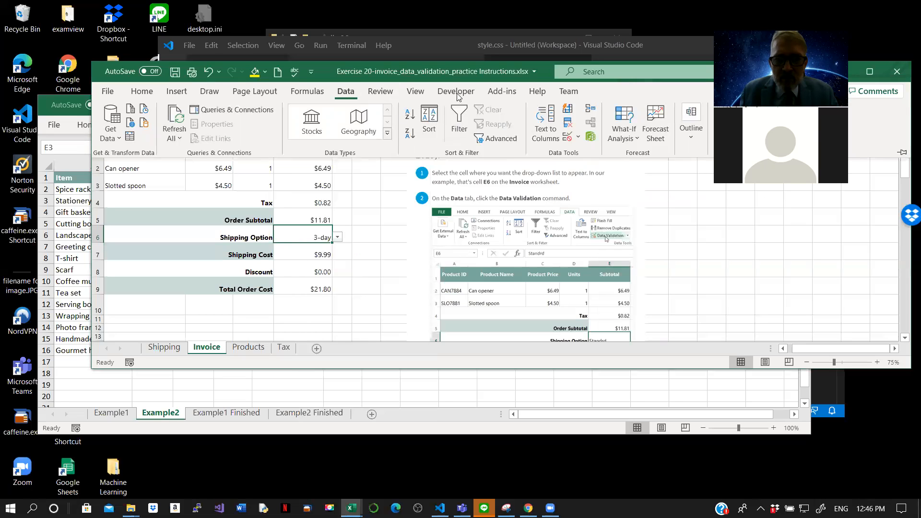
left_click(577, 140)
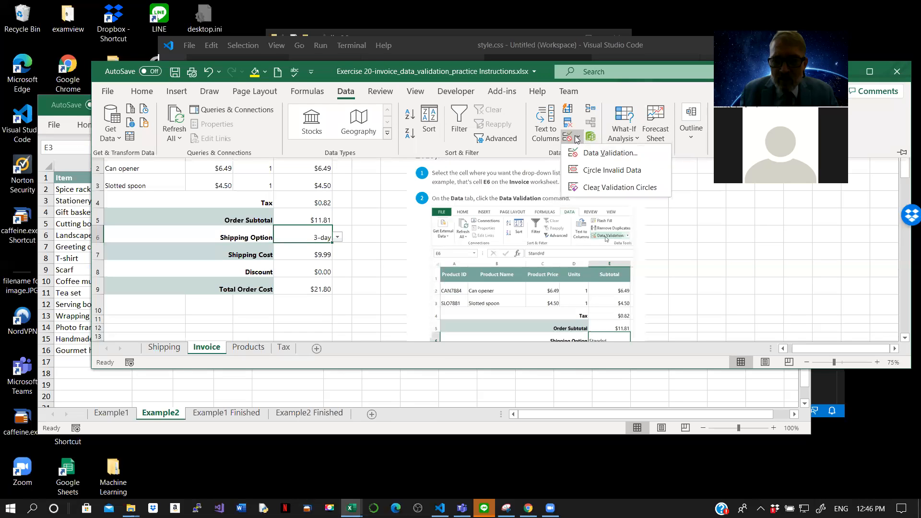
left_click(597, 154)
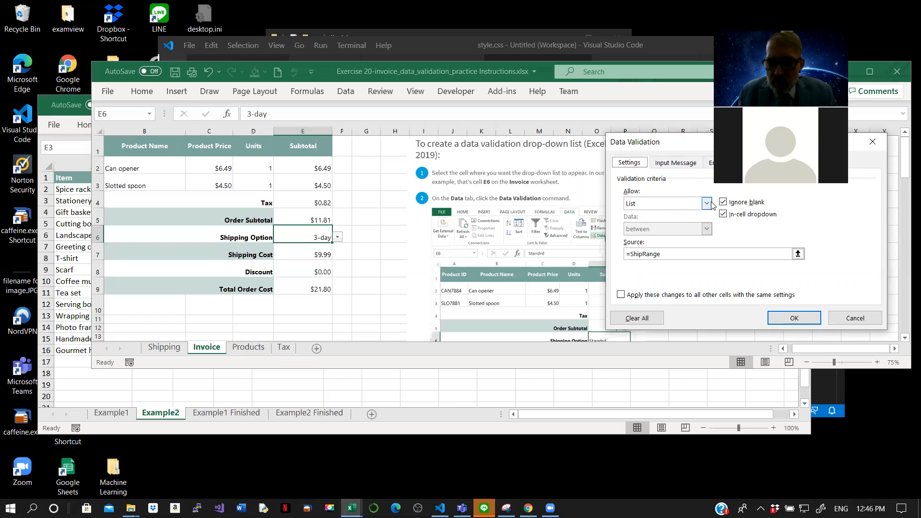
left_click(661, 255)
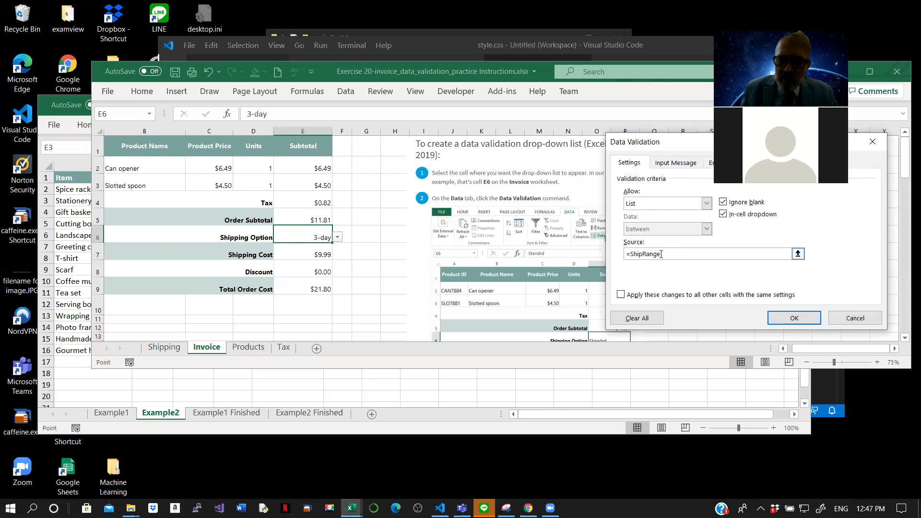
left_click_drag(661, 255, 620, 253)
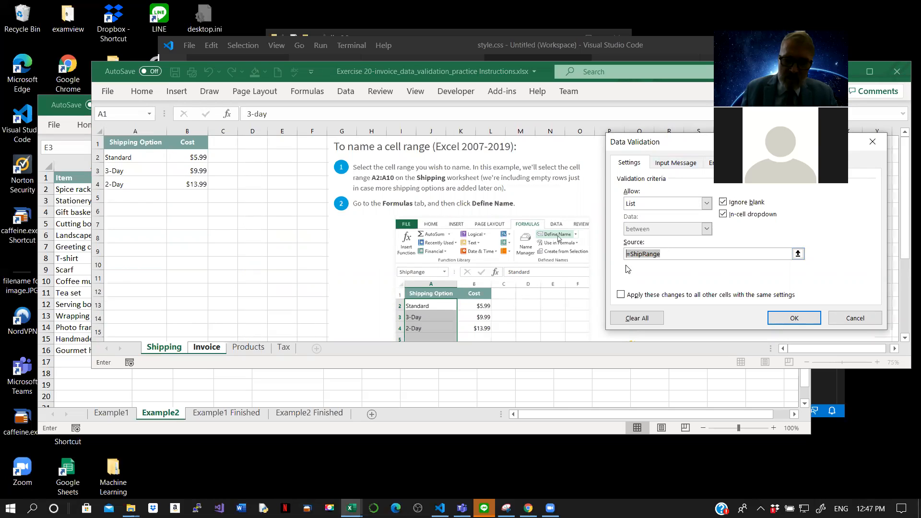
left_click(170, 349)
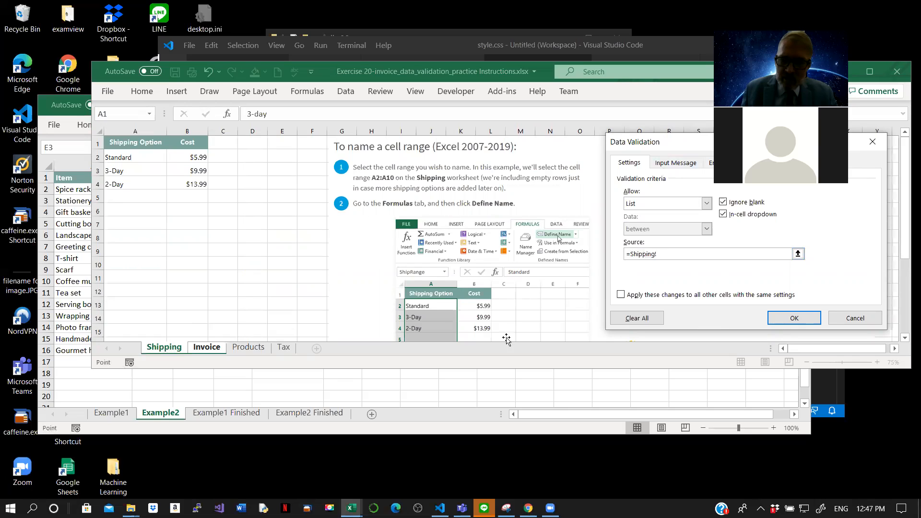
left_click(782, 323)
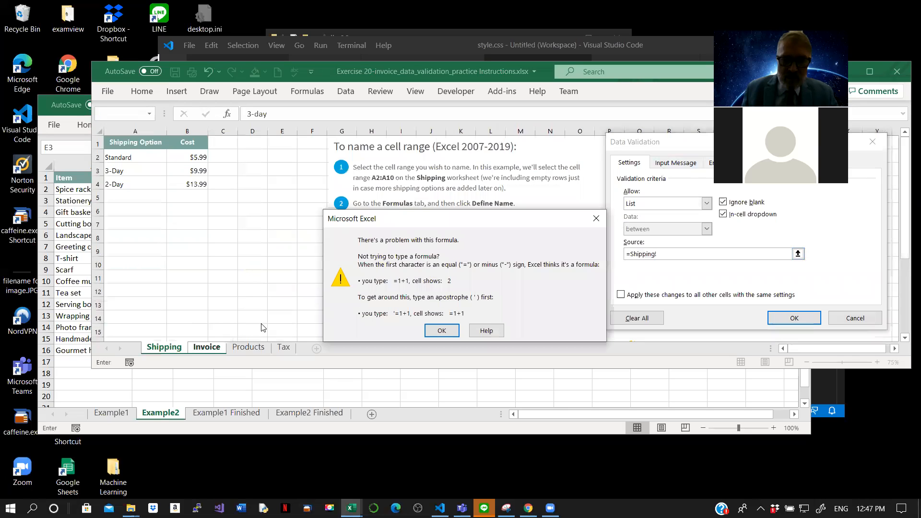
left_click(440, 331)
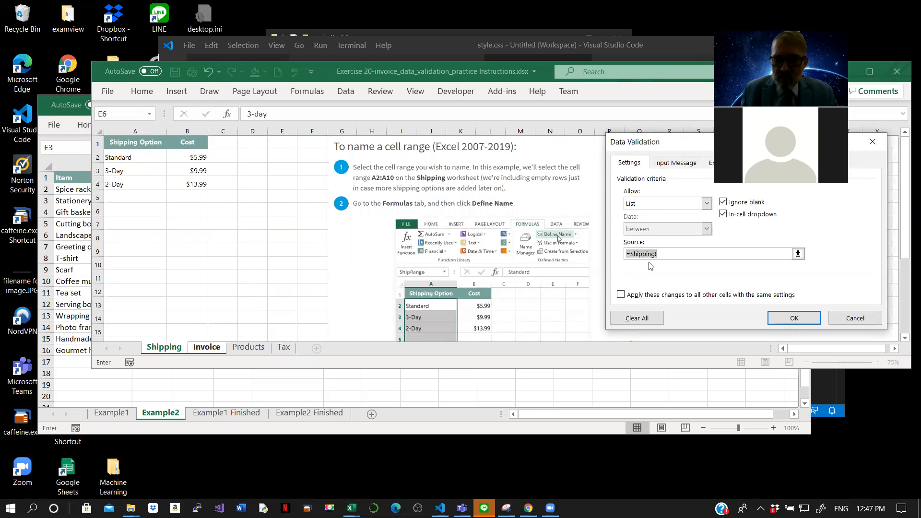
left_click(780, 318)
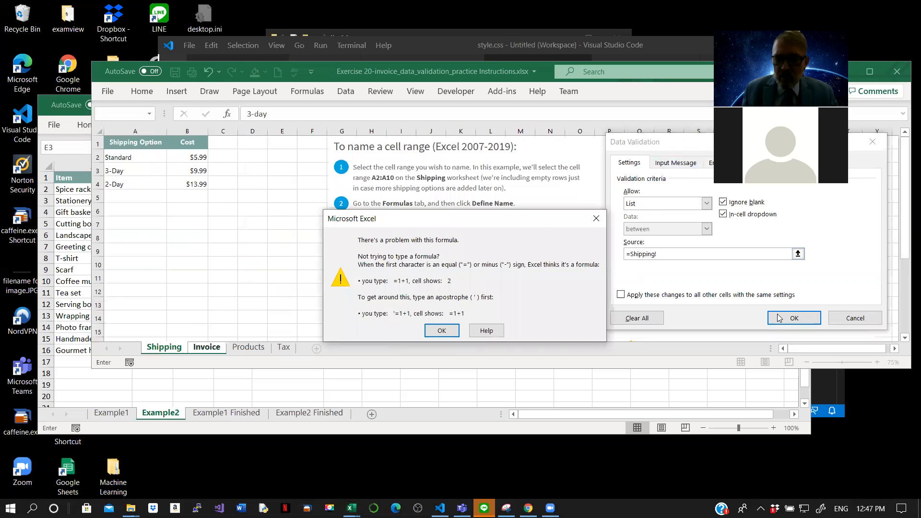
left_click(596, 219)
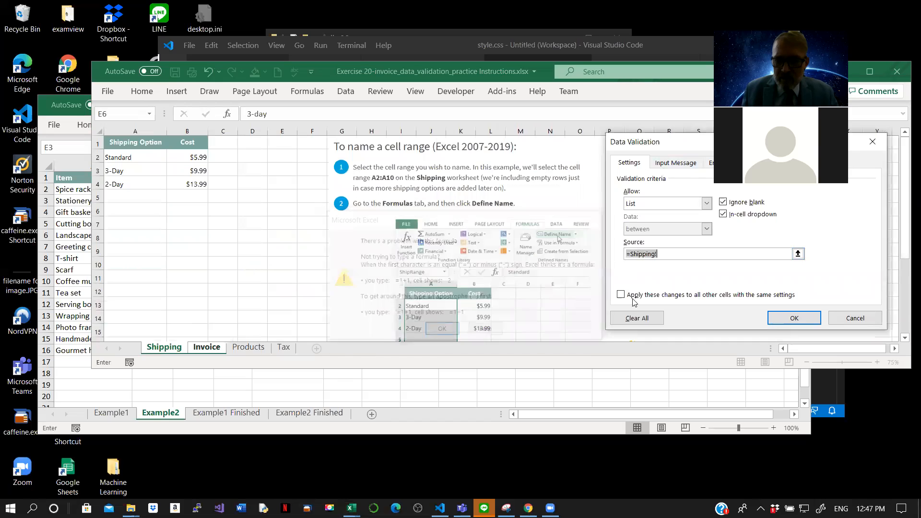
- Clear all validation settings for E6, allow a List with the source =ShipRange, and apply the rule
left_click(638, 318)
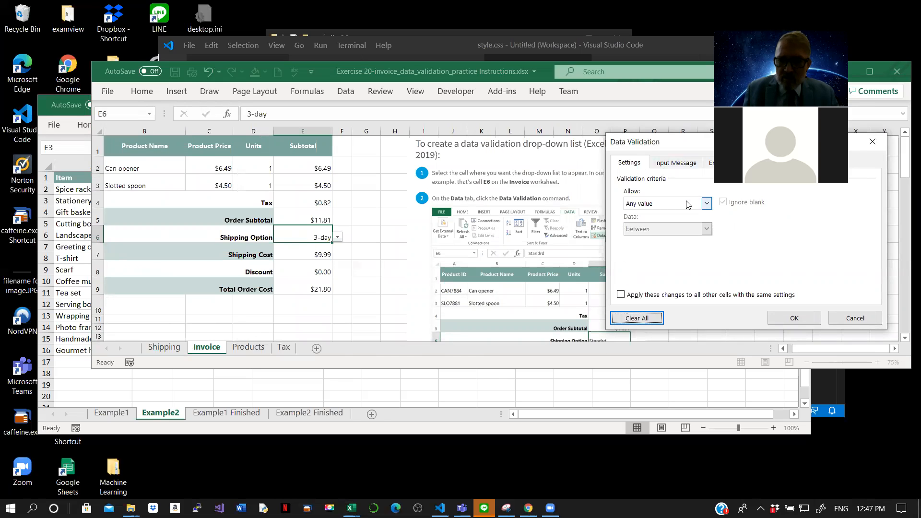
left_click(707, 203)
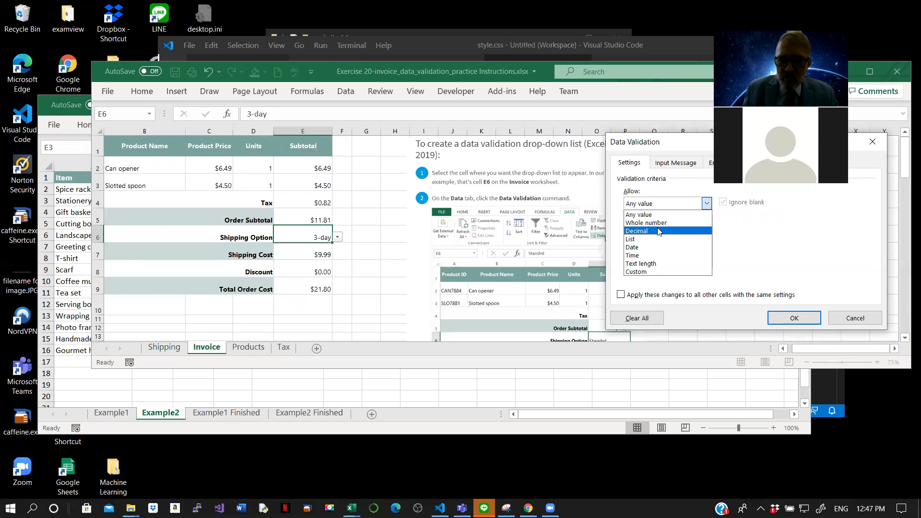
left_click(630, 241)
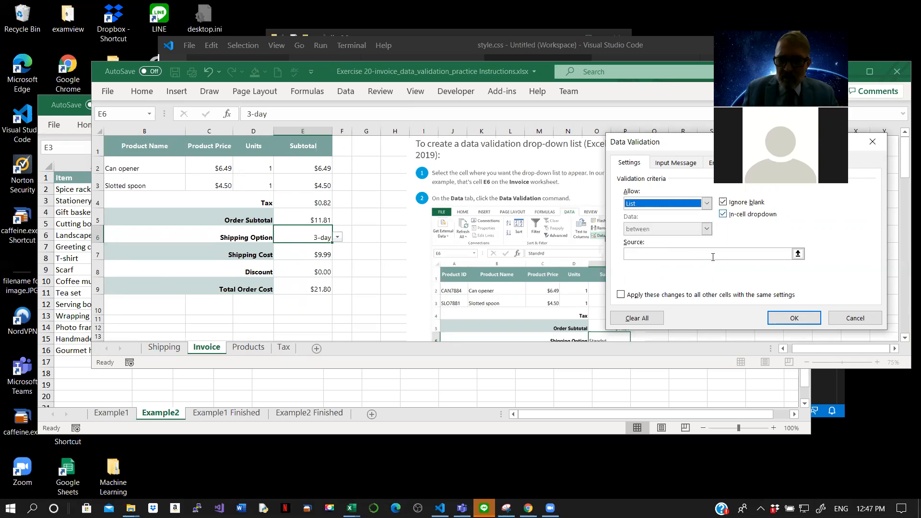
left_click(662, 257)
type("=Shi")
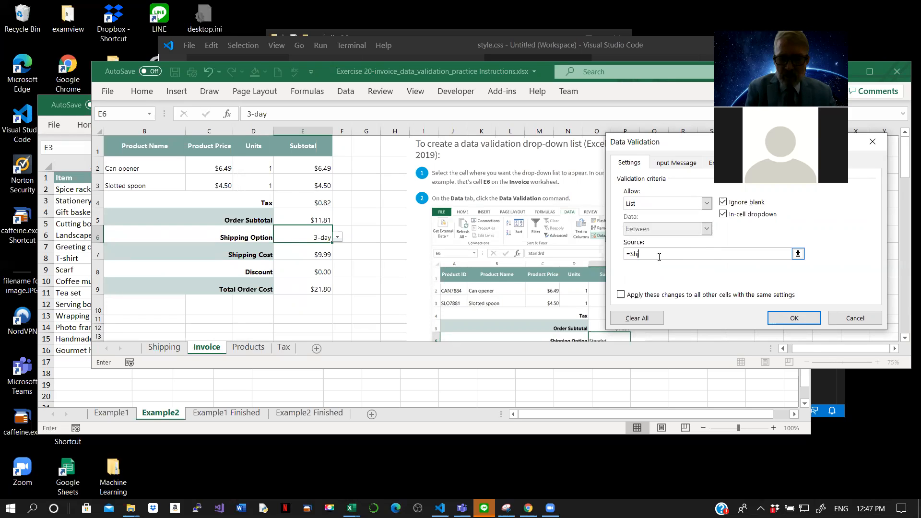
type("Sh")
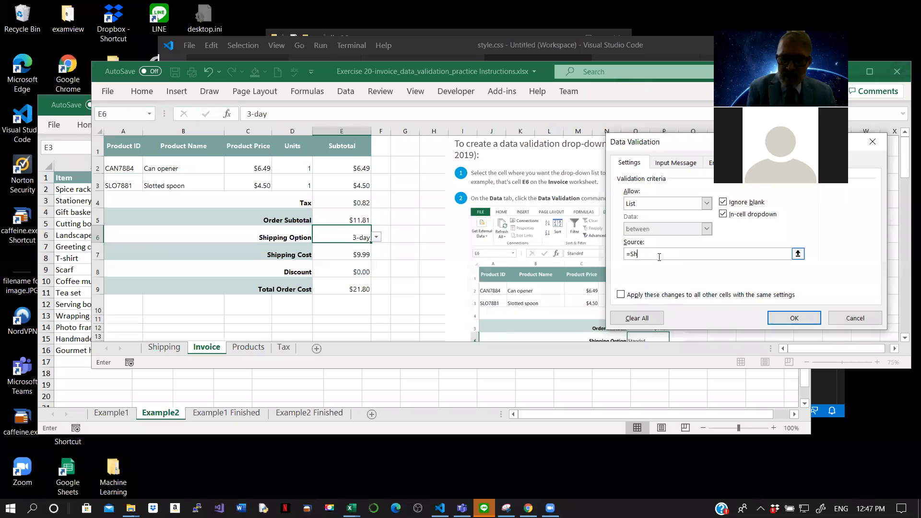
type("j+$pRange")
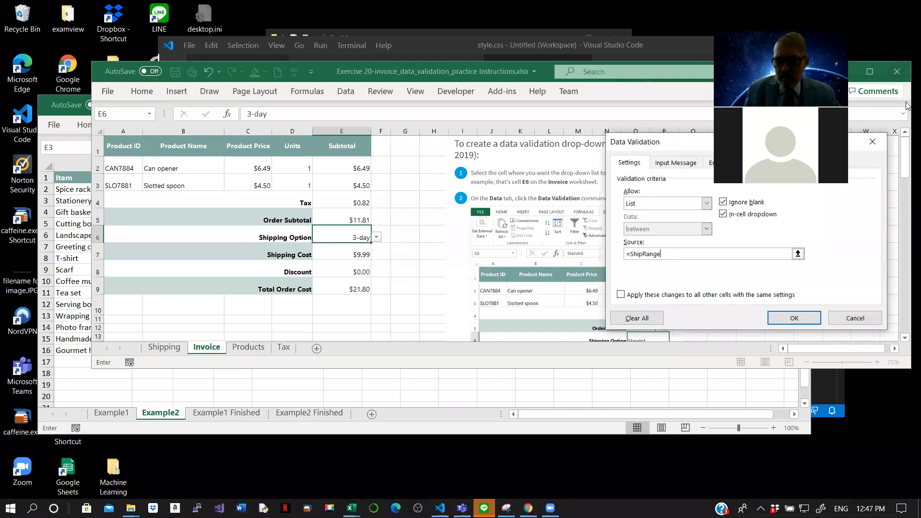
left_click(810, 318)
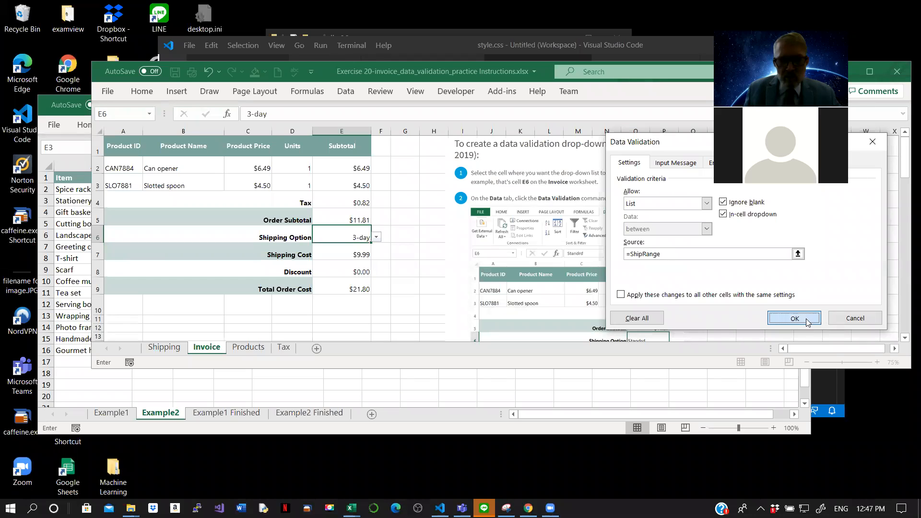
- Choose Standard as the shipping option in cell E6 of the invoice
left_click(352, 233)
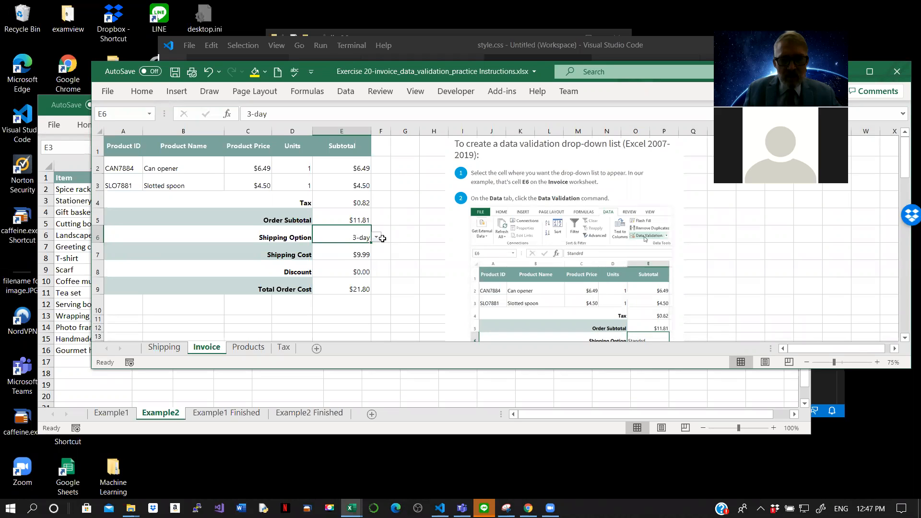
left_click(376, 238)
left_click(324, 246)
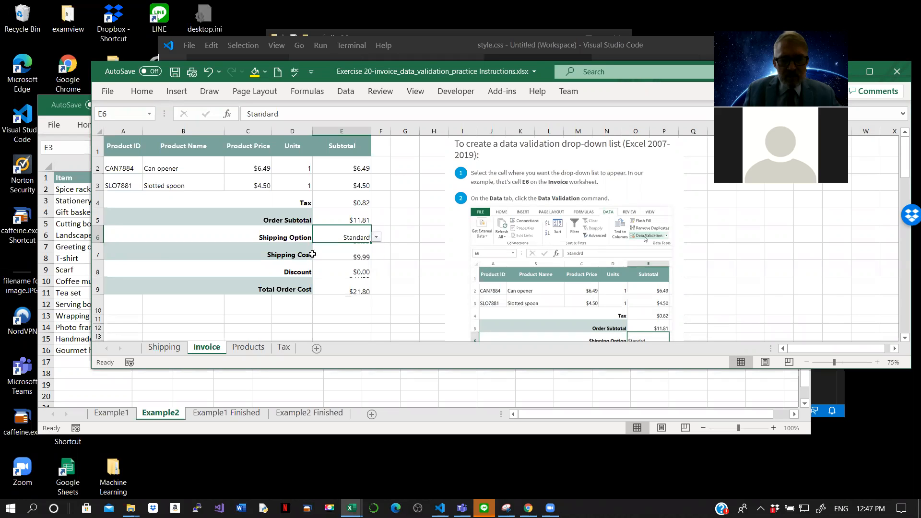
- Add the shipping options 4-day, 5-day and 6-day in cells A5 to A7 of the Shipping sheet
left_click(164, 347)
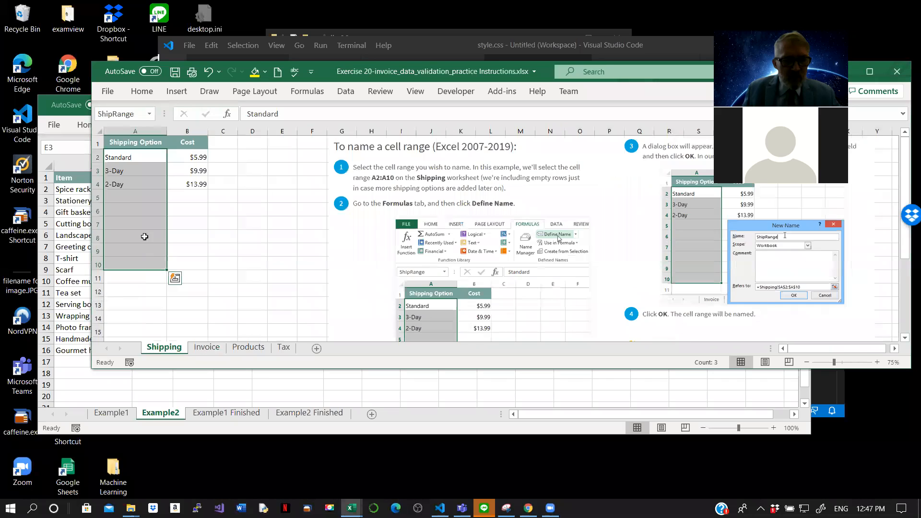
left_click(130, 196)
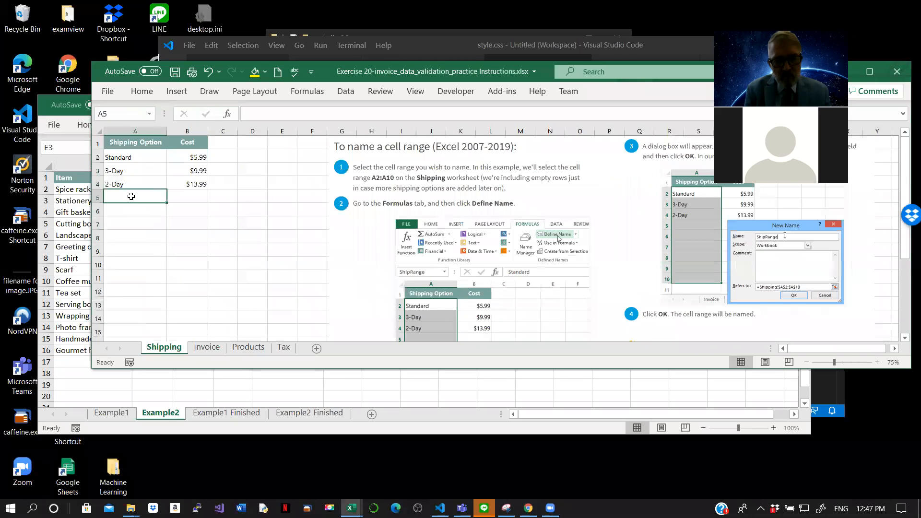
type("4-day")
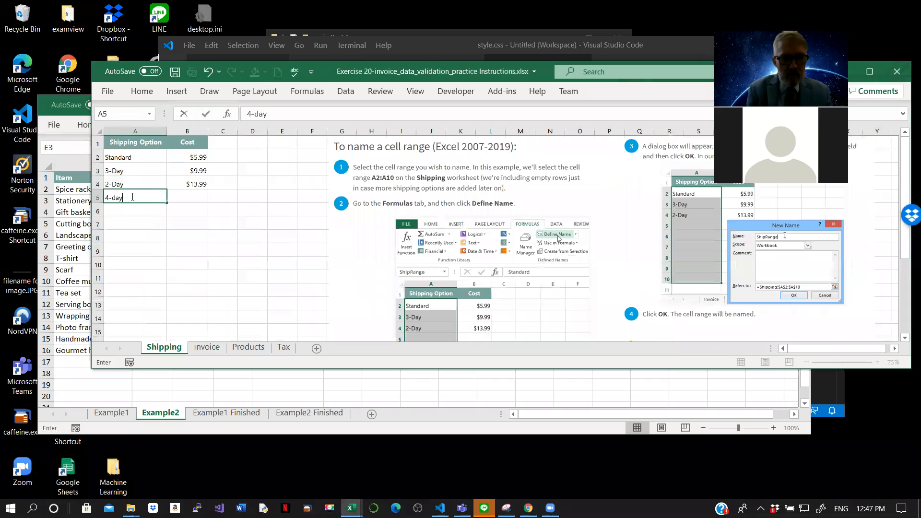
key("Return")
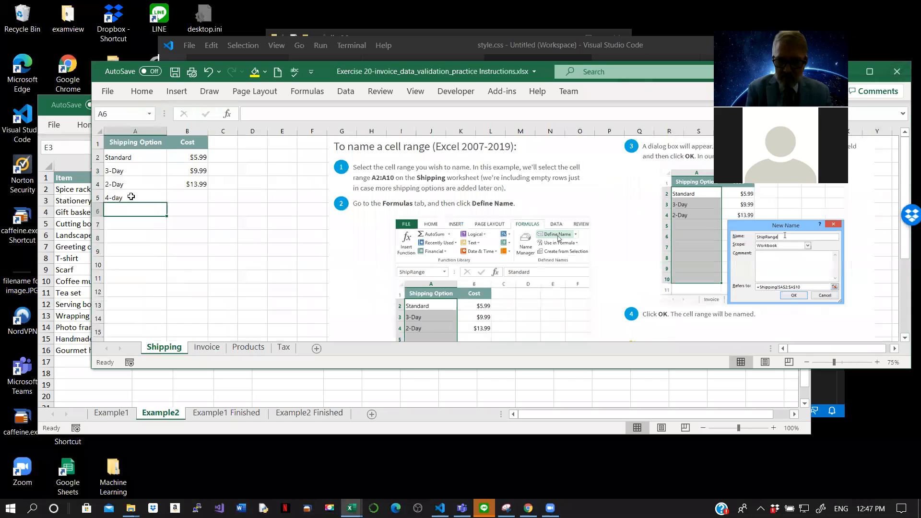
type("-5-")
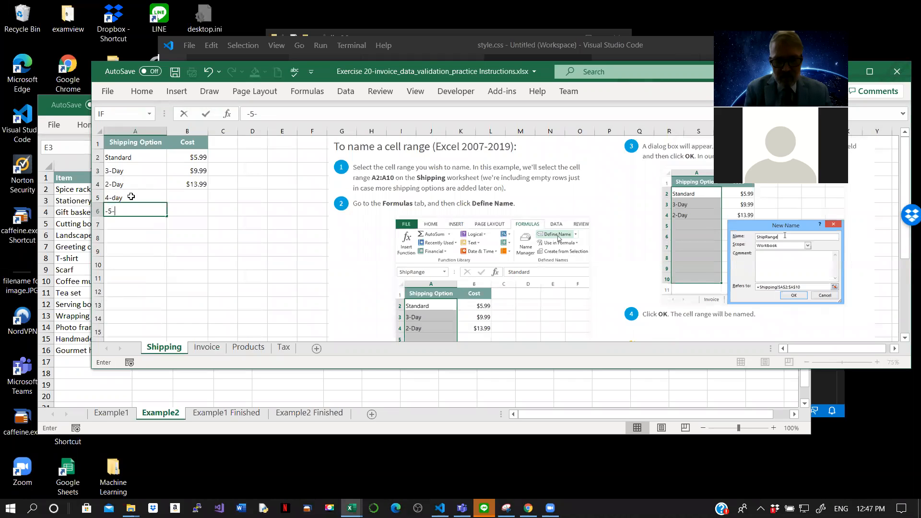
type("day")
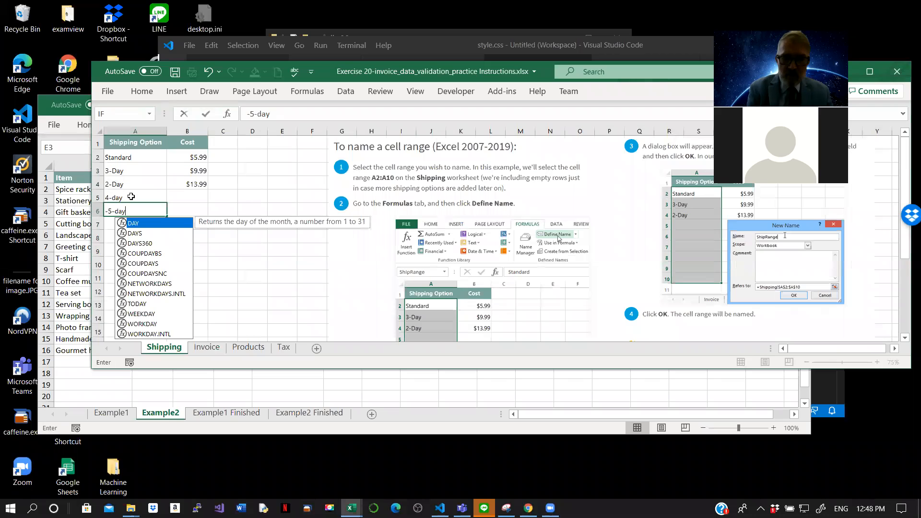
key("BackSpace")
key("BackSpace")
key("BackSpace")
key("BackSpace")
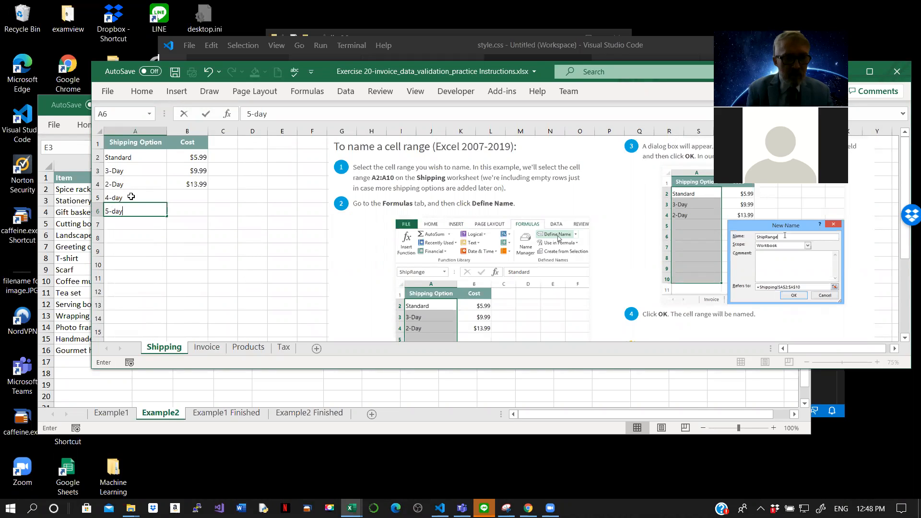
key("Return")
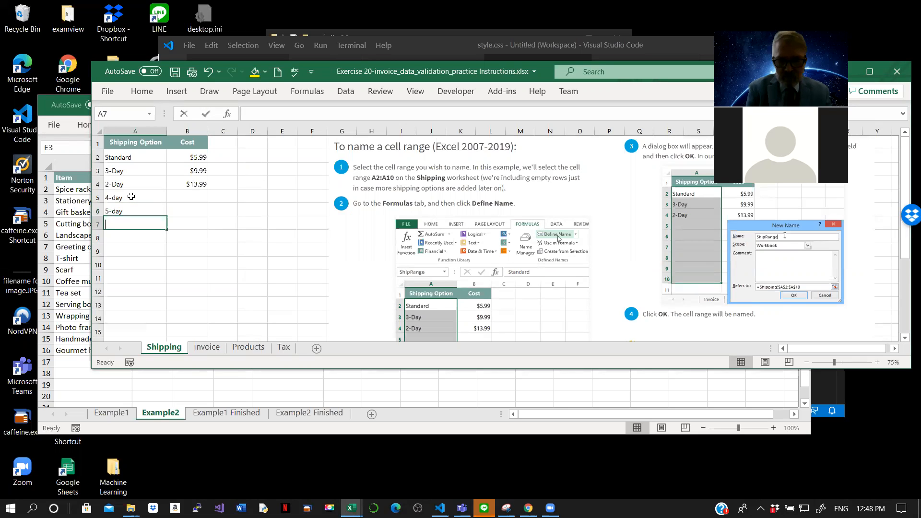
type("6-day")
key("Return")
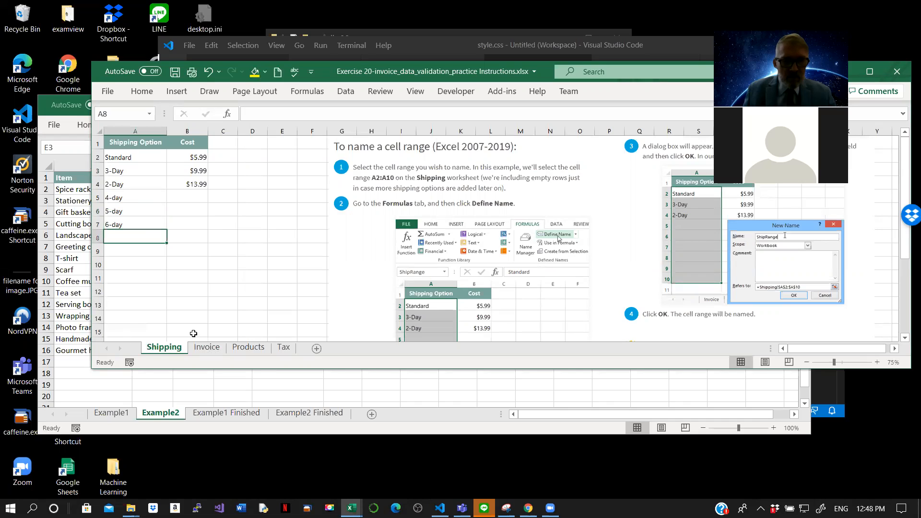
- Check which shipping choices cell E6 on the Invoice sheet offers, and close the list without choosing
left_click(203, 349)
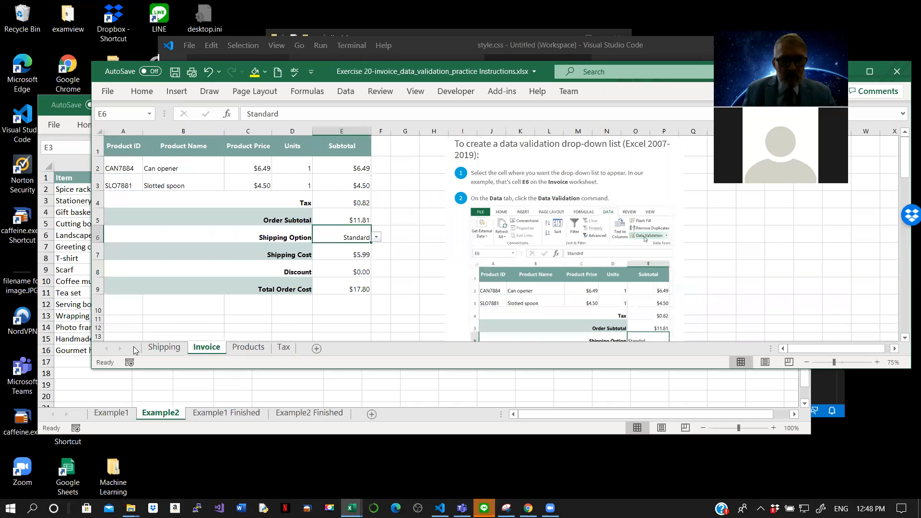
left_click(377, 238)
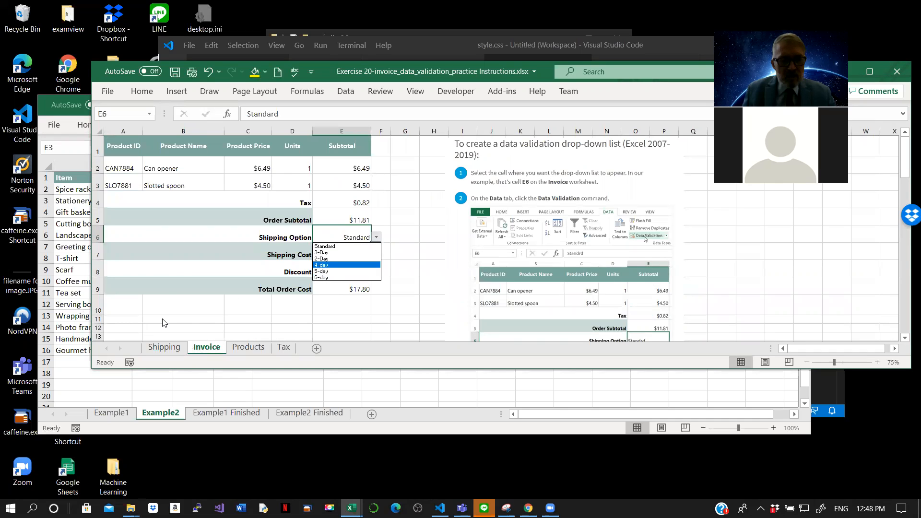
left_click(156, 346)
- Extend the Shipping sheet's option list with 7-day, 8-day and 9-day in cells A8 to A10
left_click(156, 347)
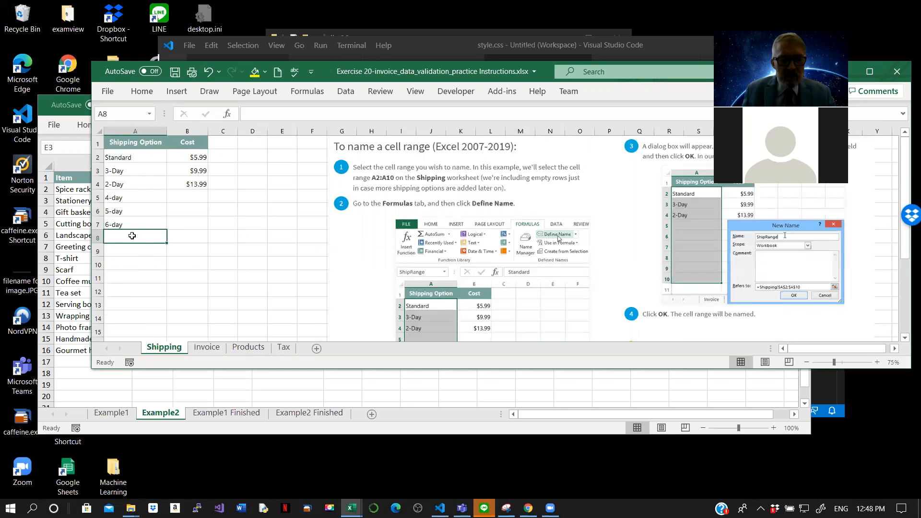
type("7-")
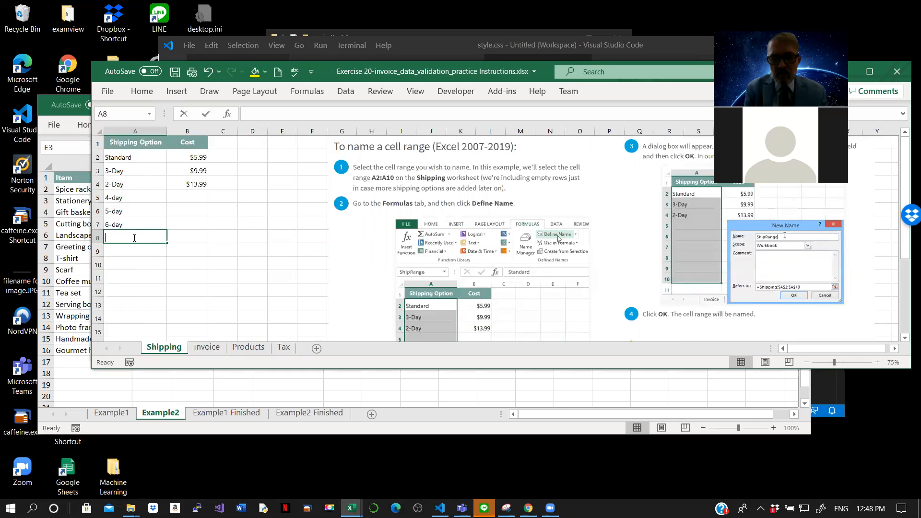
type("day")
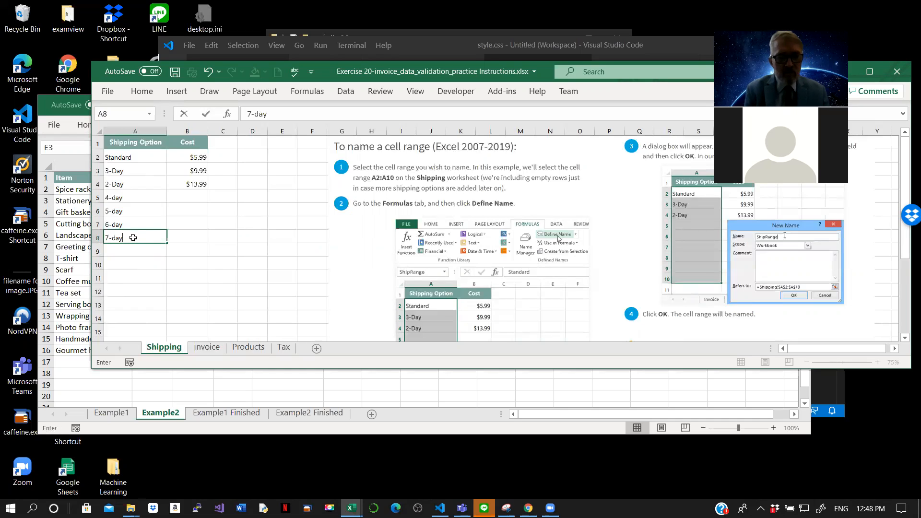
key("Return")
type("8")
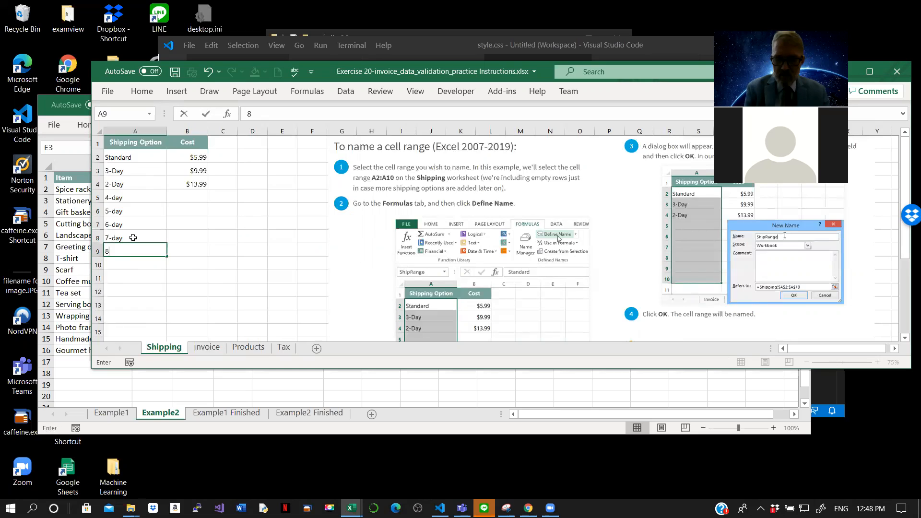
type("-day")
key("Return")
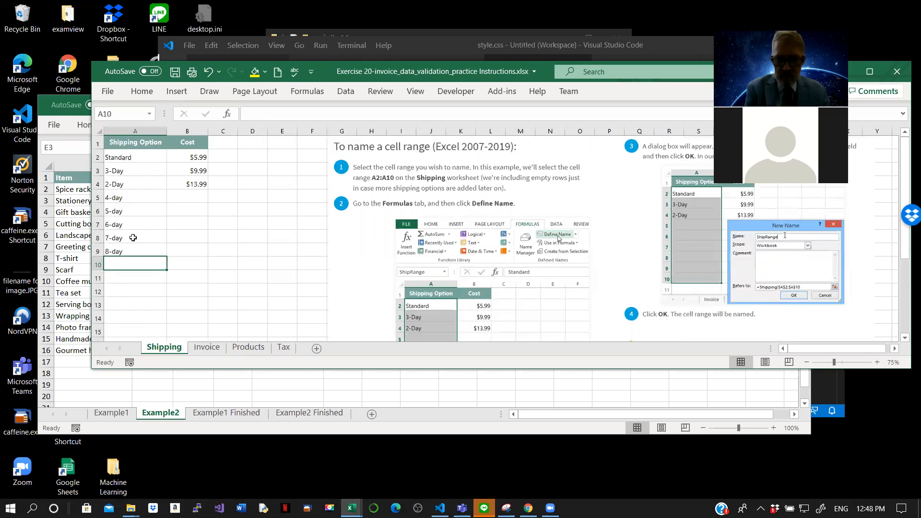
type("9-day")
key("Return")
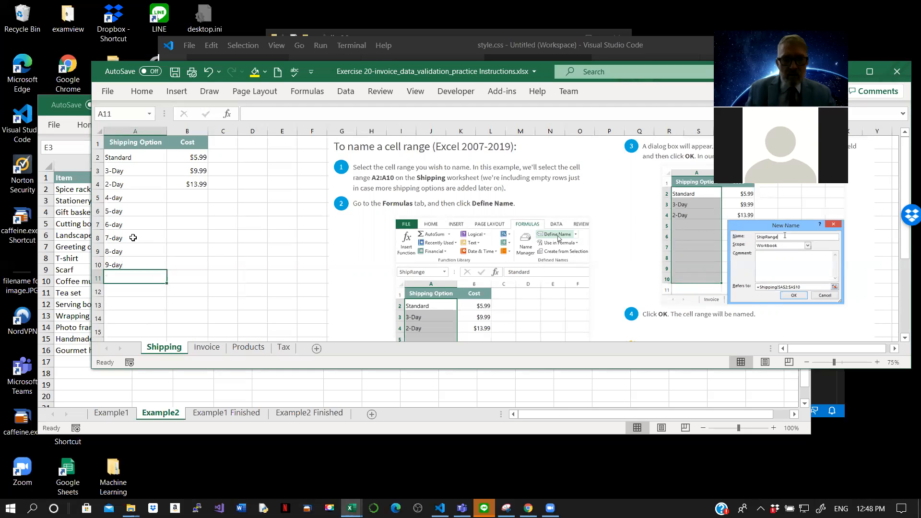
- Set the shipping option in E6 of the Invoice sheet to 9-day from its validation list
left_click(207, 348)
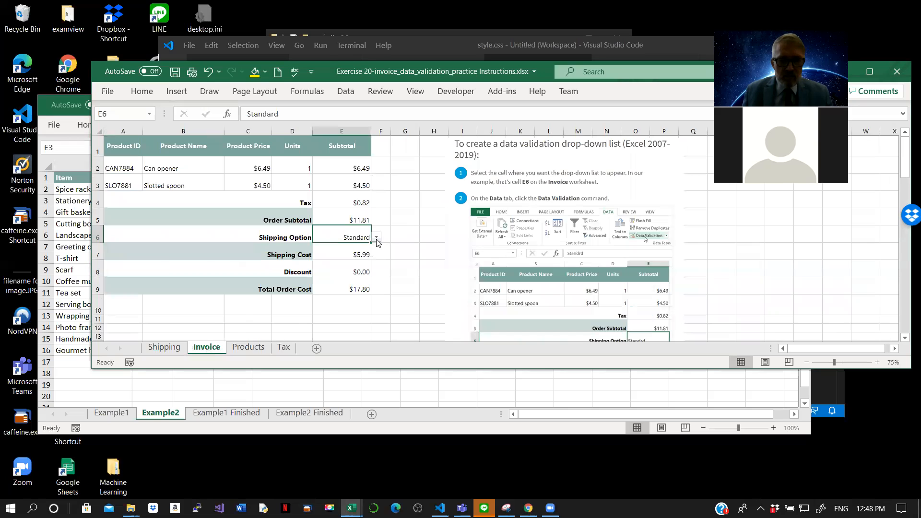
left_click(377, 239)
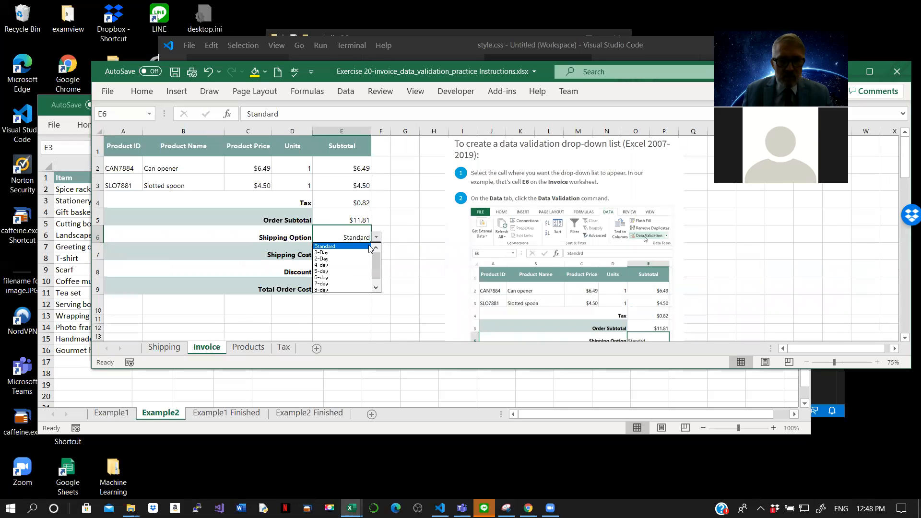
left_click(377, 288)
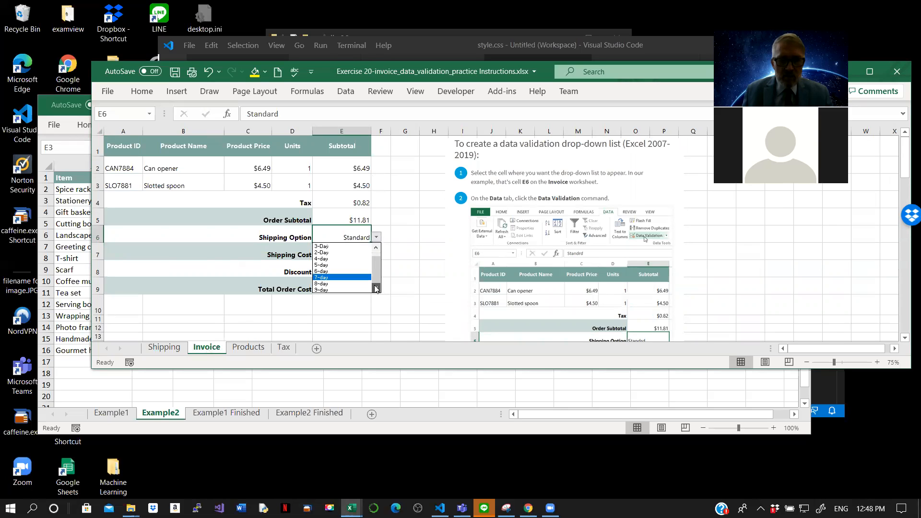
left_click(329, 290)
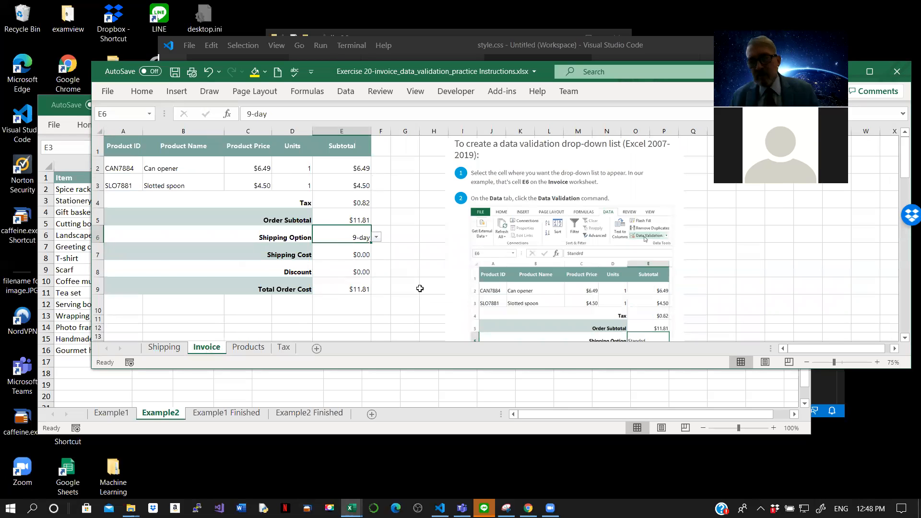